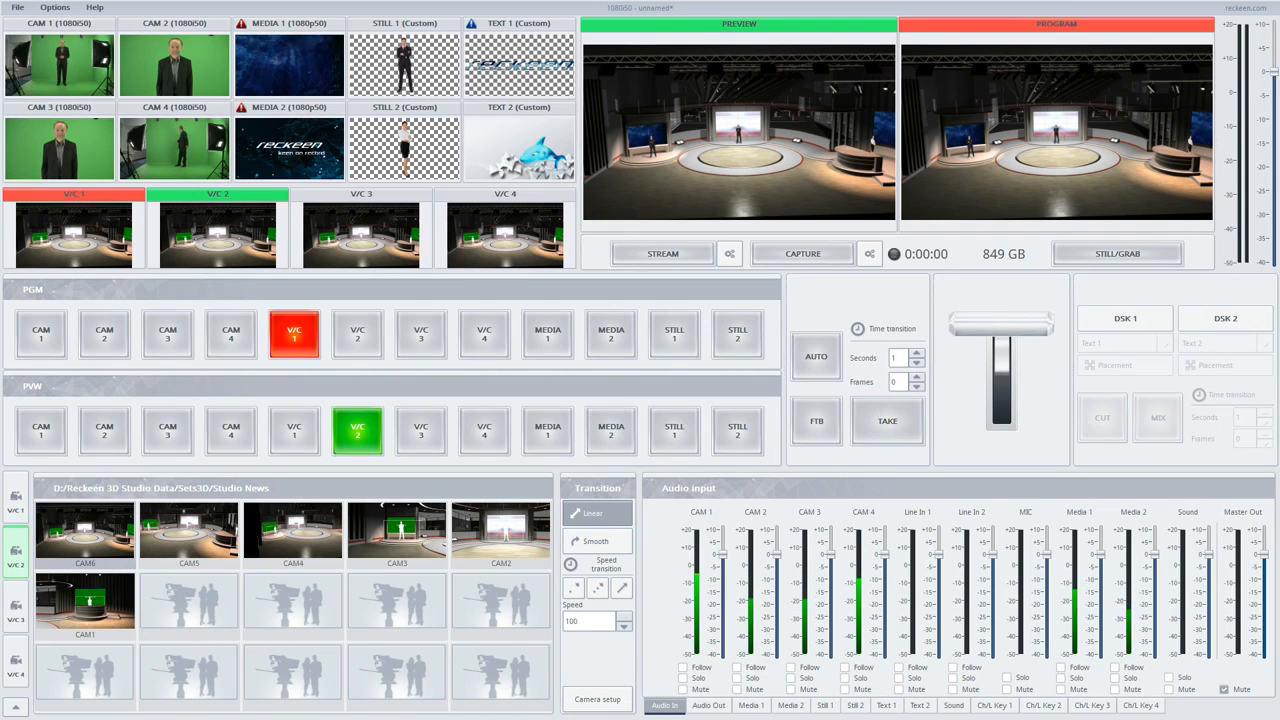
# Open the trigger configuration for Key F1 and set its mode to Advanced
pyautogui.click(54, 8)
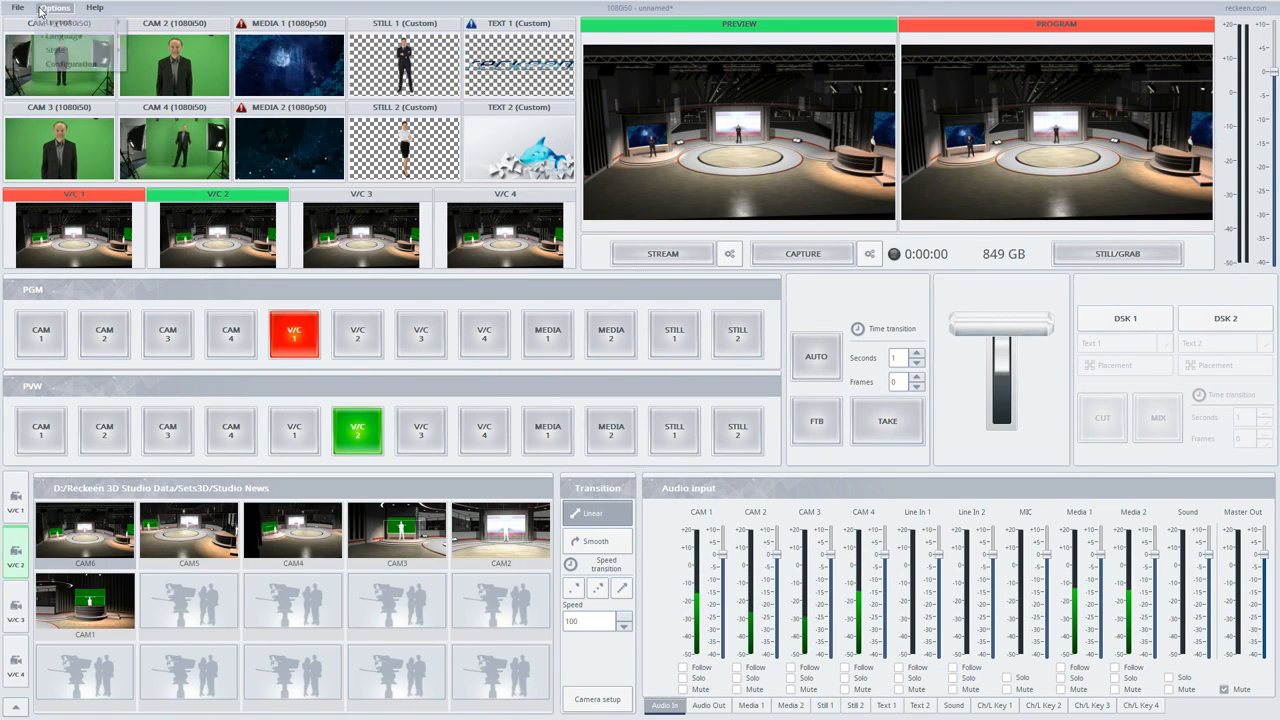
pyautogui.click(55, 64)
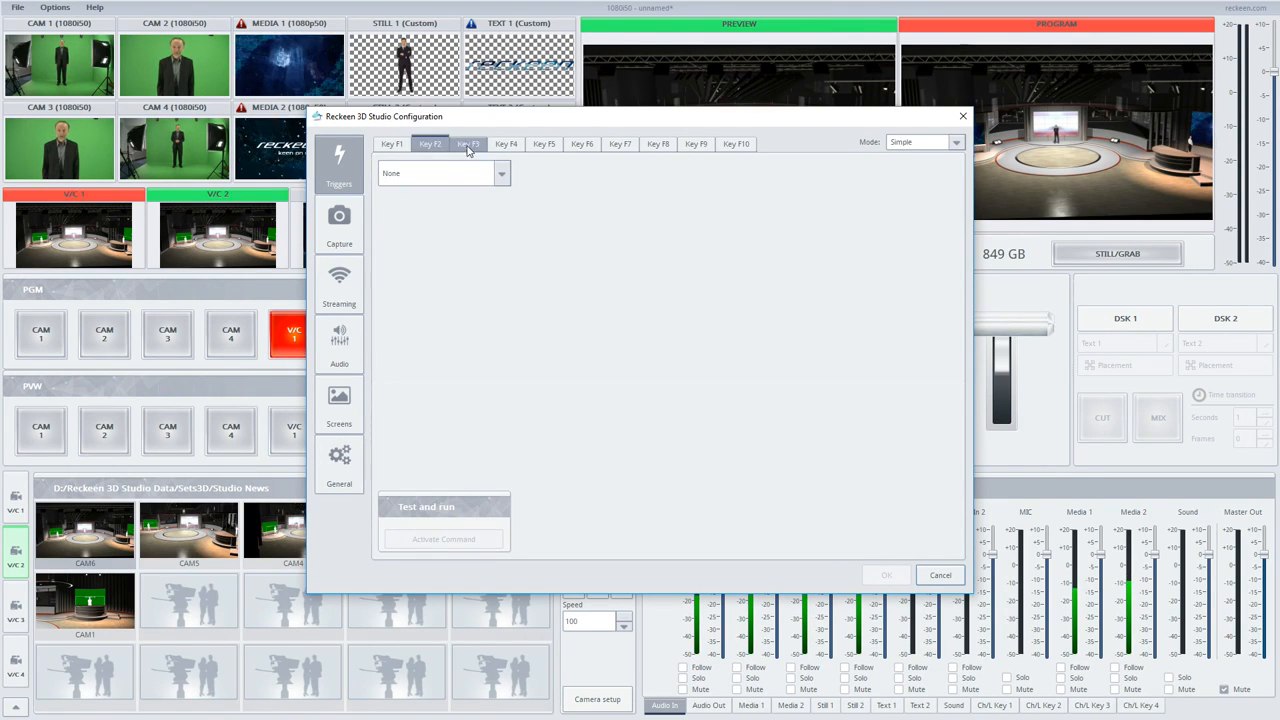
pyautogui.click(580, 146)
pyautogui.click(393, 146)
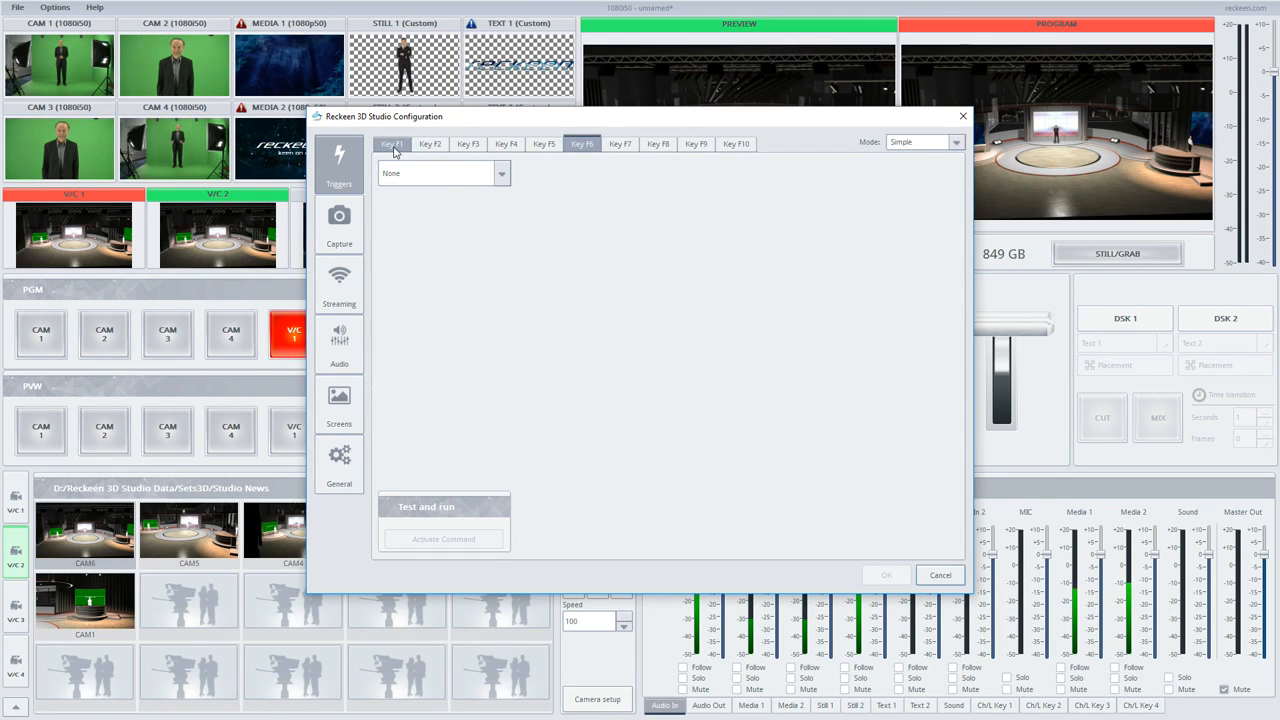
pyautogui.click(915, 142)
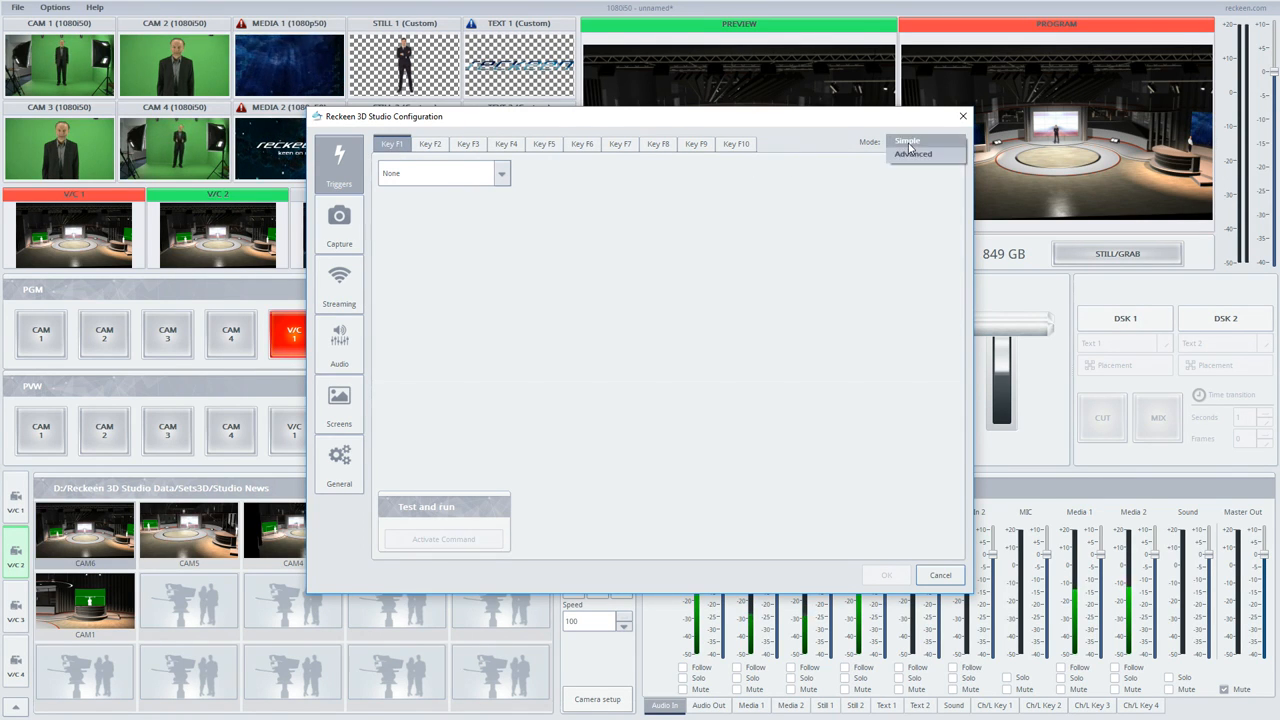
pyautogui.click(923, 158)
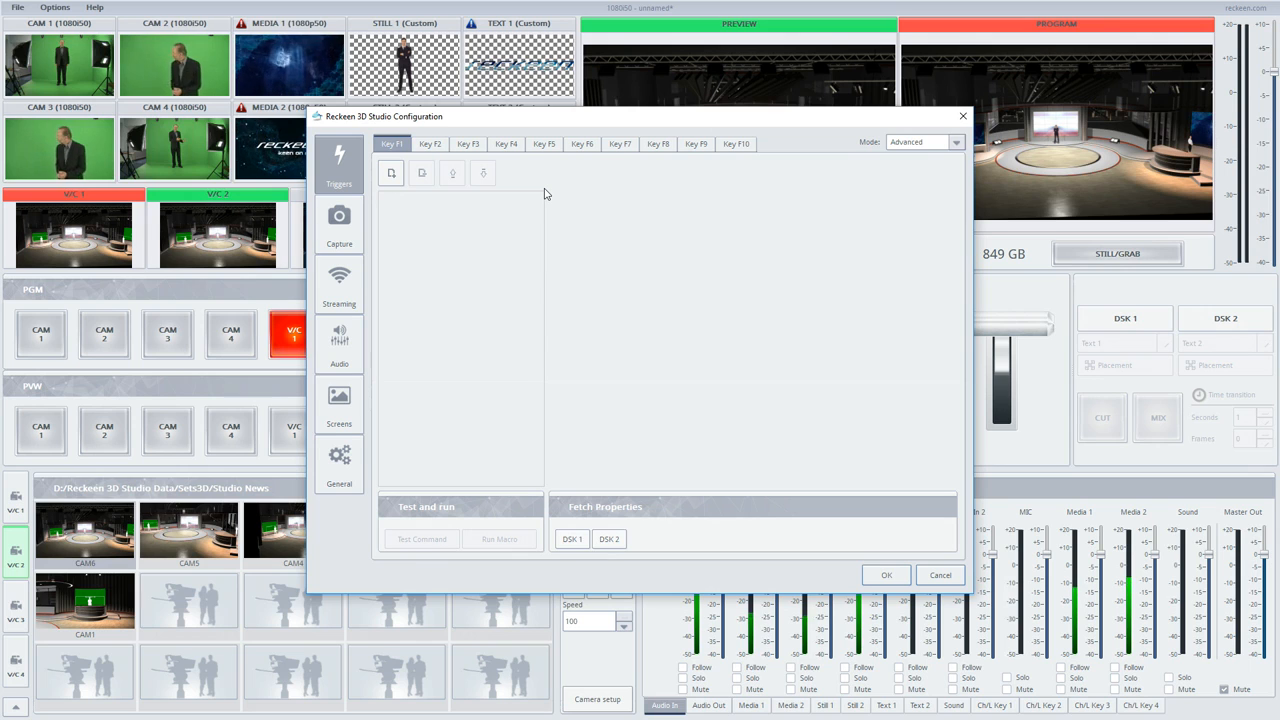
# Add a V/C Studio: Load command to Key F1, with Studio Weather.recSet as the studio file, and save the configuration
pyautogui.click(393, 173)
pyautogui.click(618, 314)
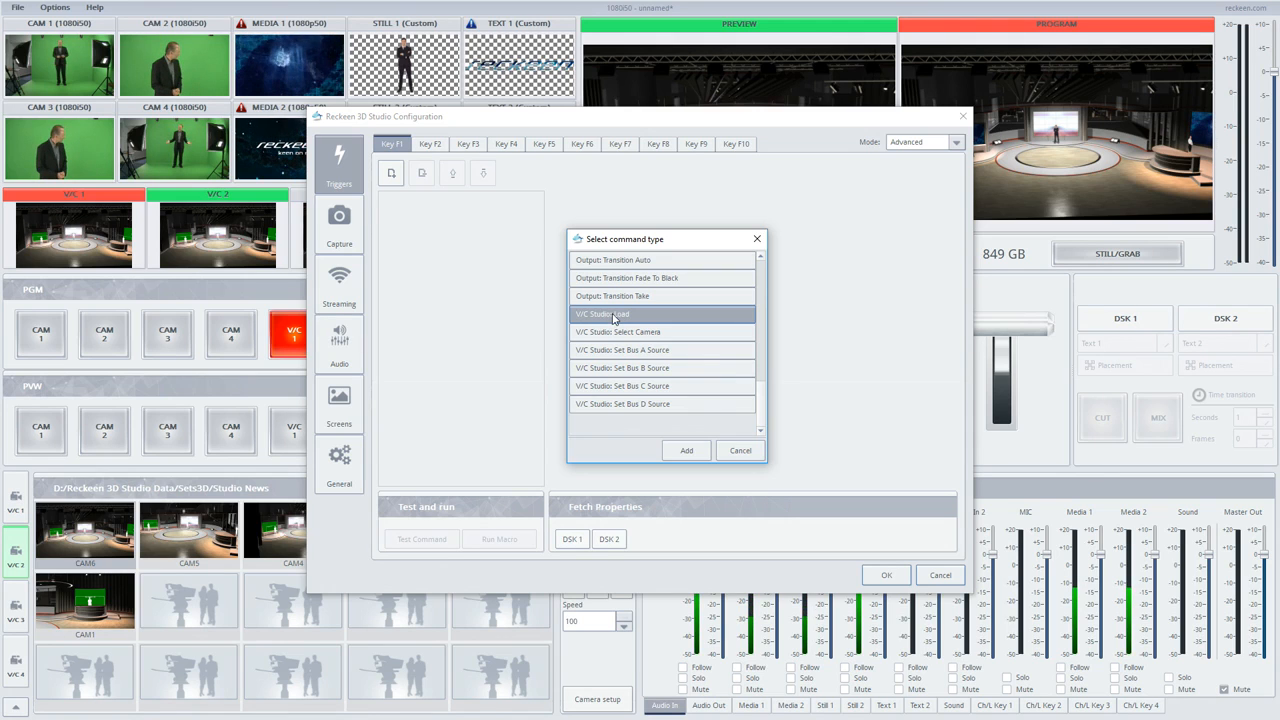
pyautogui.doubleClick(615, 316)
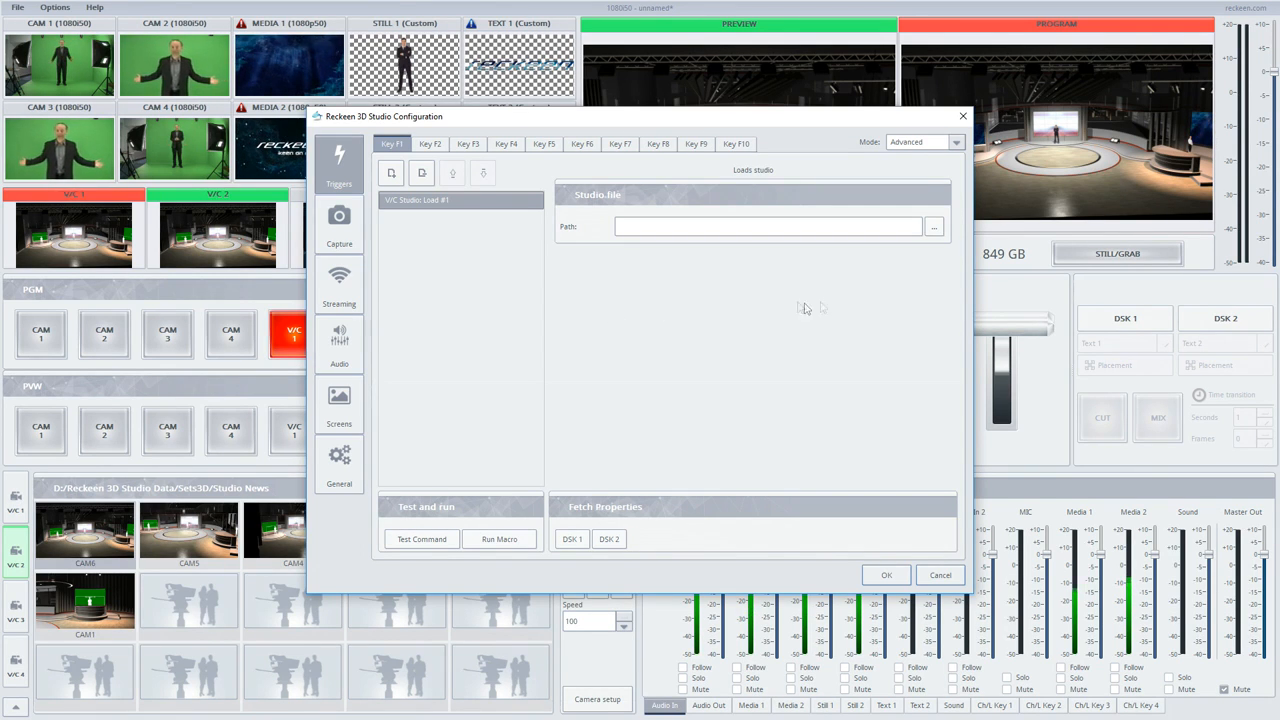
pyautogui.click(932, 228)
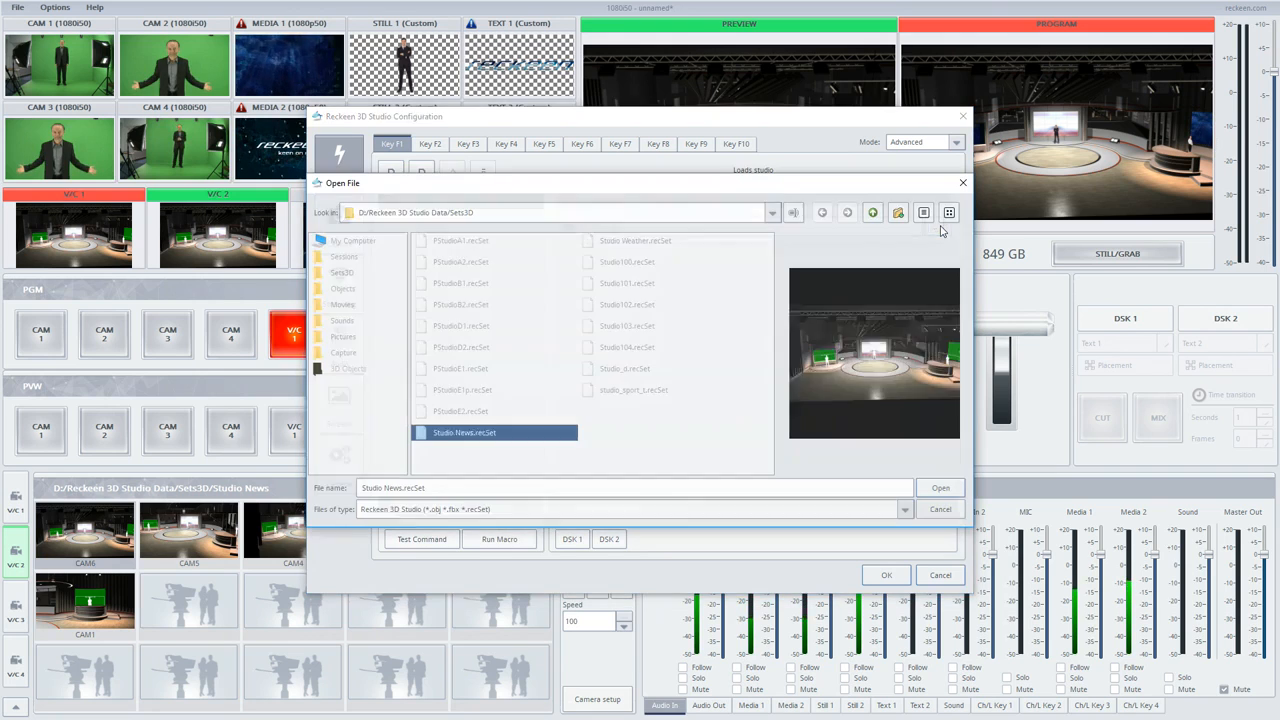
pyautogui.click(633, 249)
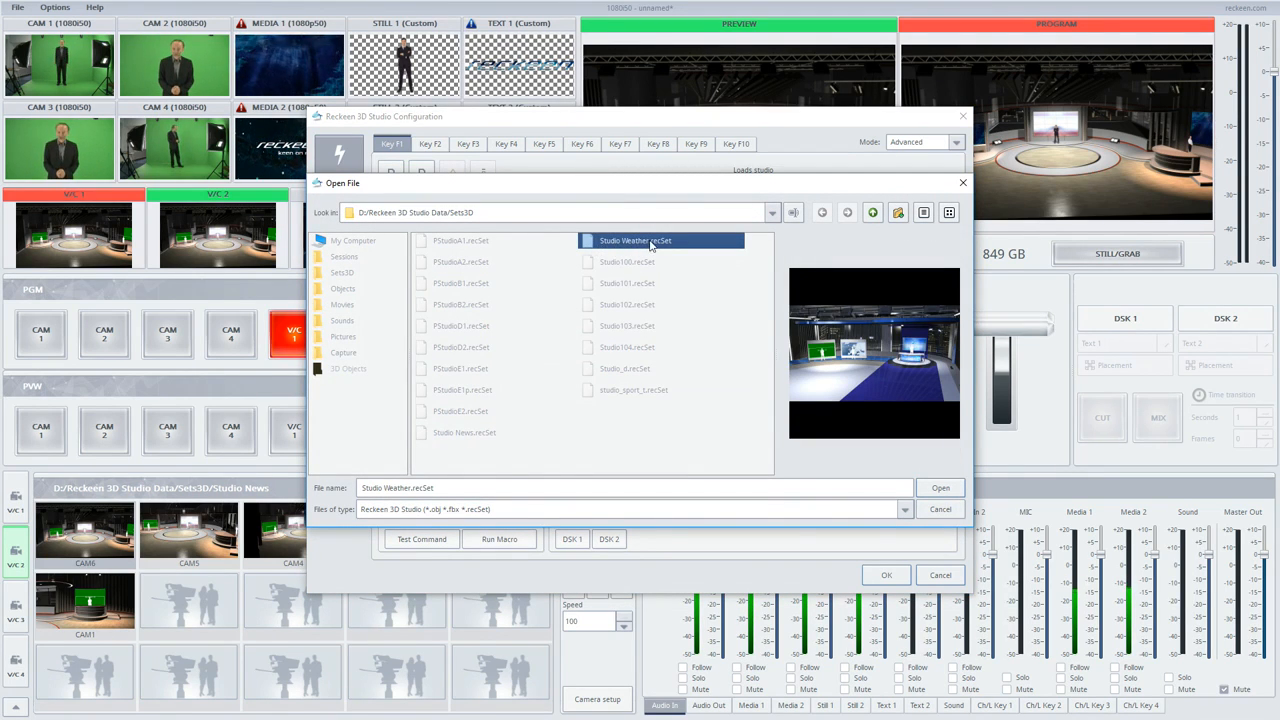
pyautogui.doubleClick(650, 242)
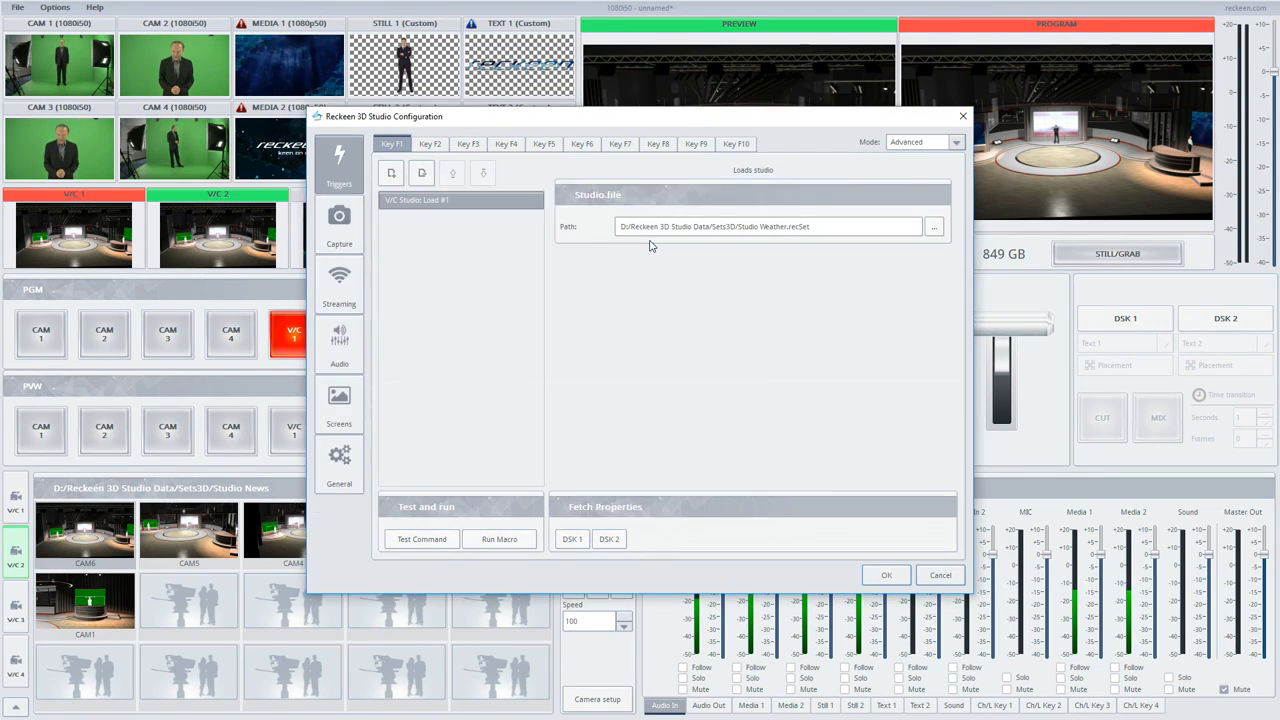
pyautogui.click(885, 576)
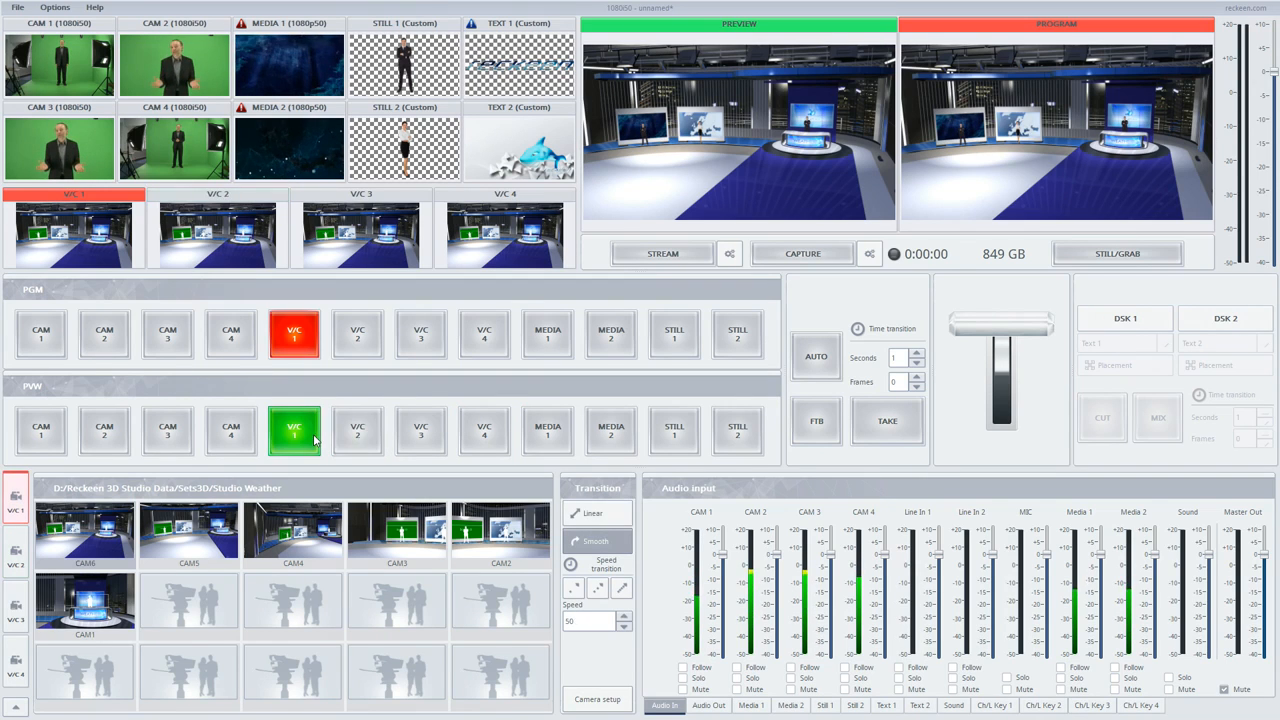
# Check V/C 3, V/C 4 and V/C 1 in the preview, and set the preview source to V/C 2
pyautogui.click(421, 436)
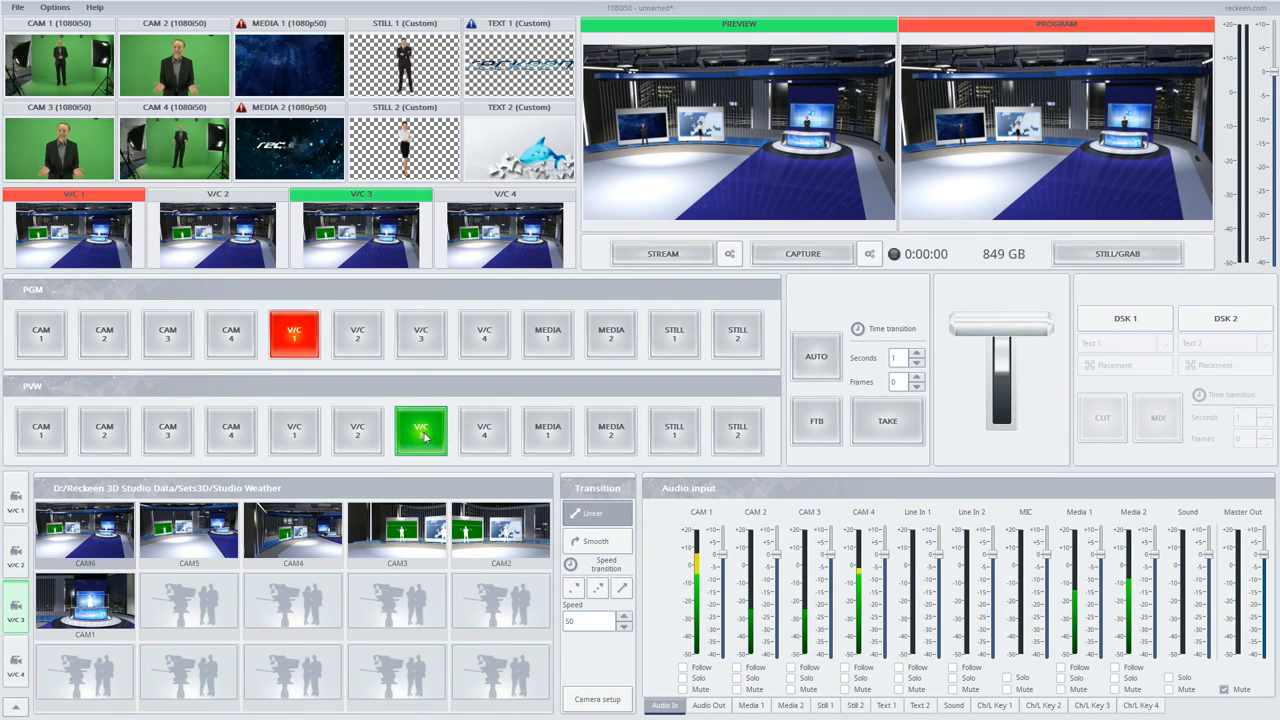
pyautogui.click(484, 432)
pyautogui.click(296, 432)
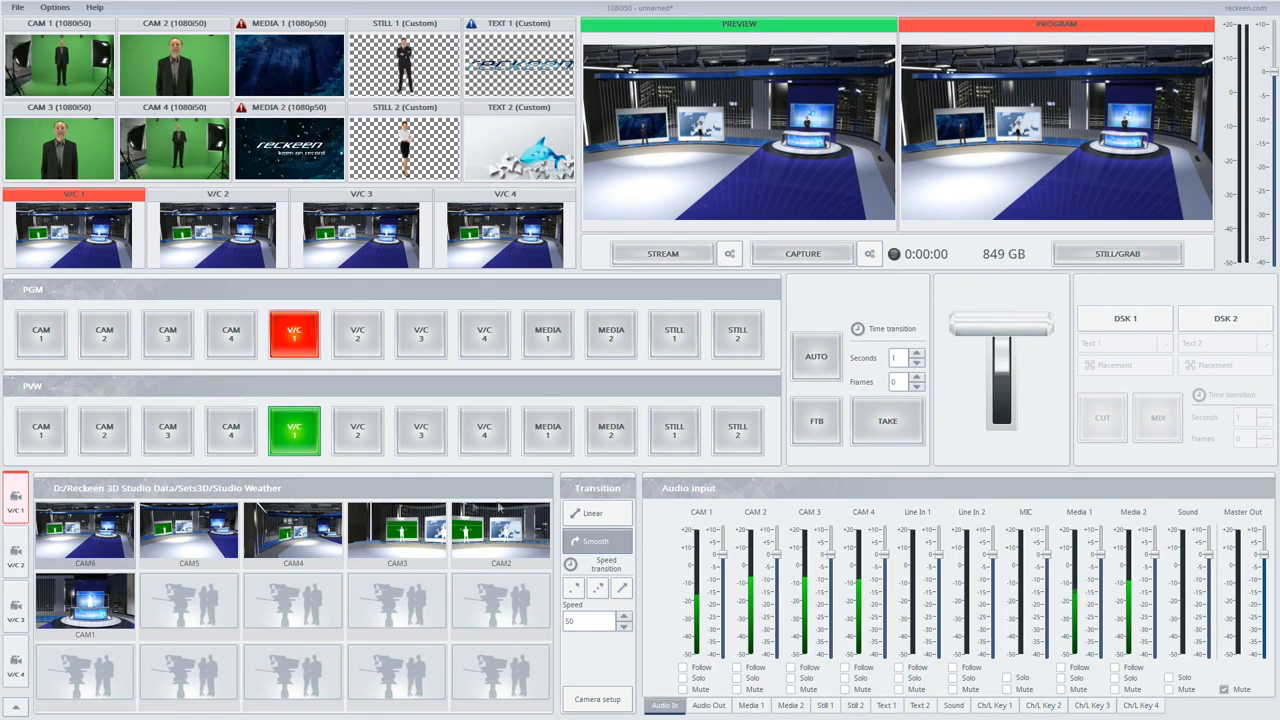
pyautogui.click(368, 446)
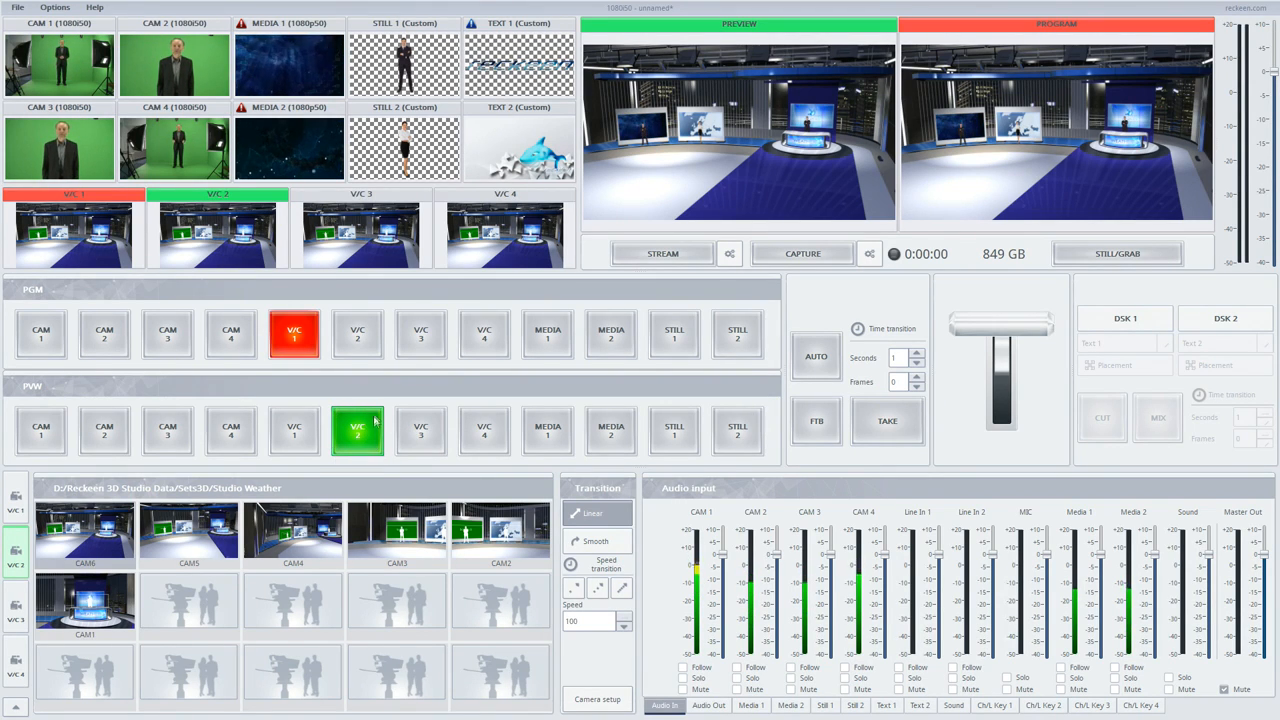
# Open the camera setup for V/C 2 and reposition CAM6 so it frames the weather desk
pyautogui.click(617, 703)
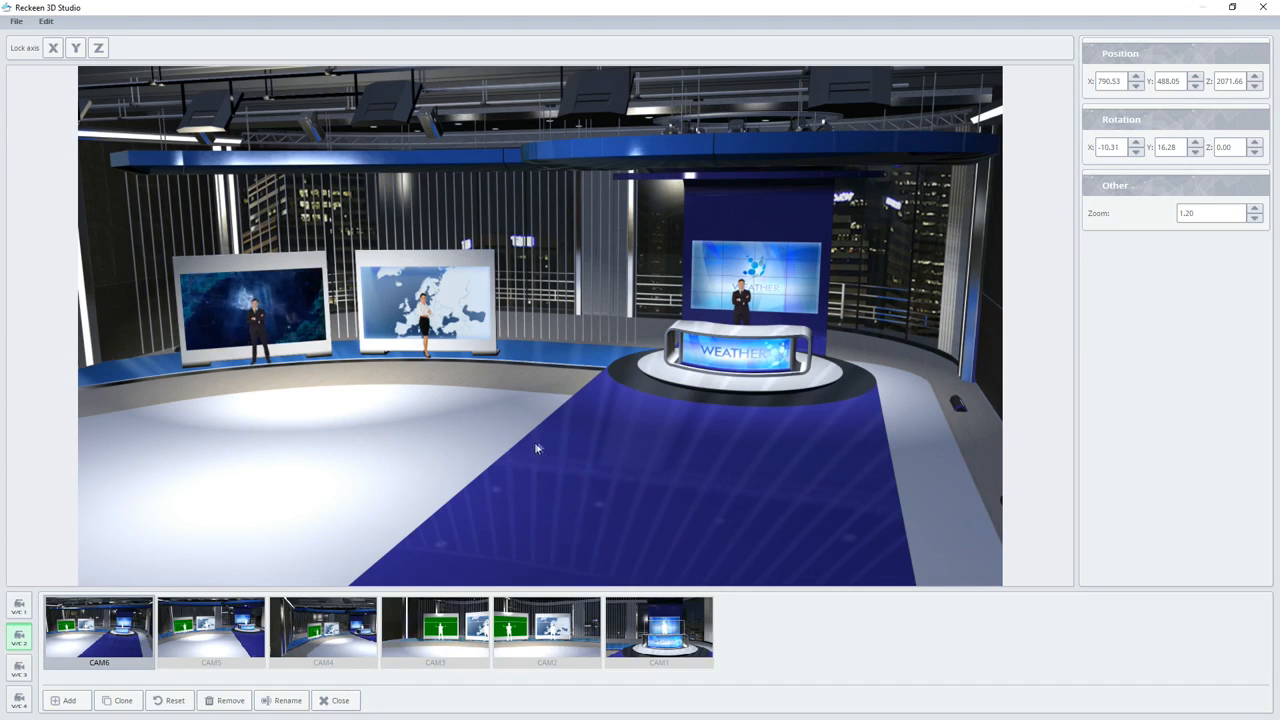
pyautogui.moveTo(537, 447); pyautogui.dragTo(669, 449)
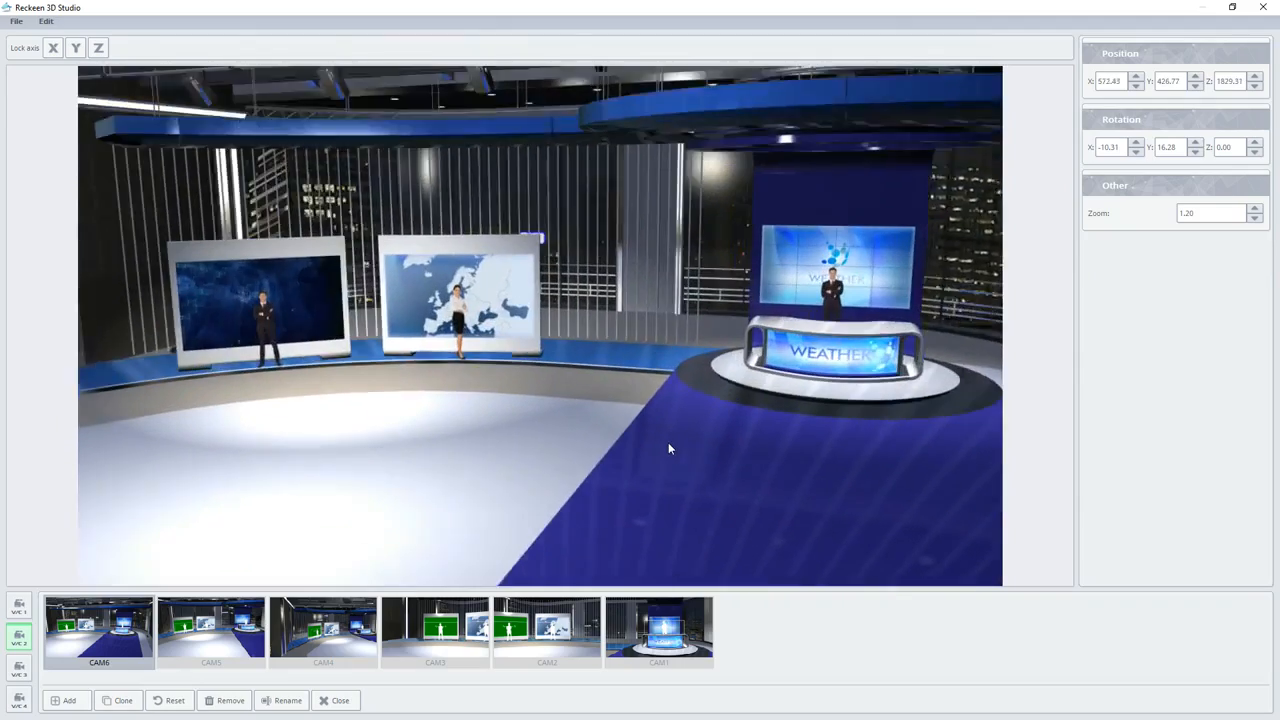
pyautogui.scroll(3, 668, 442)
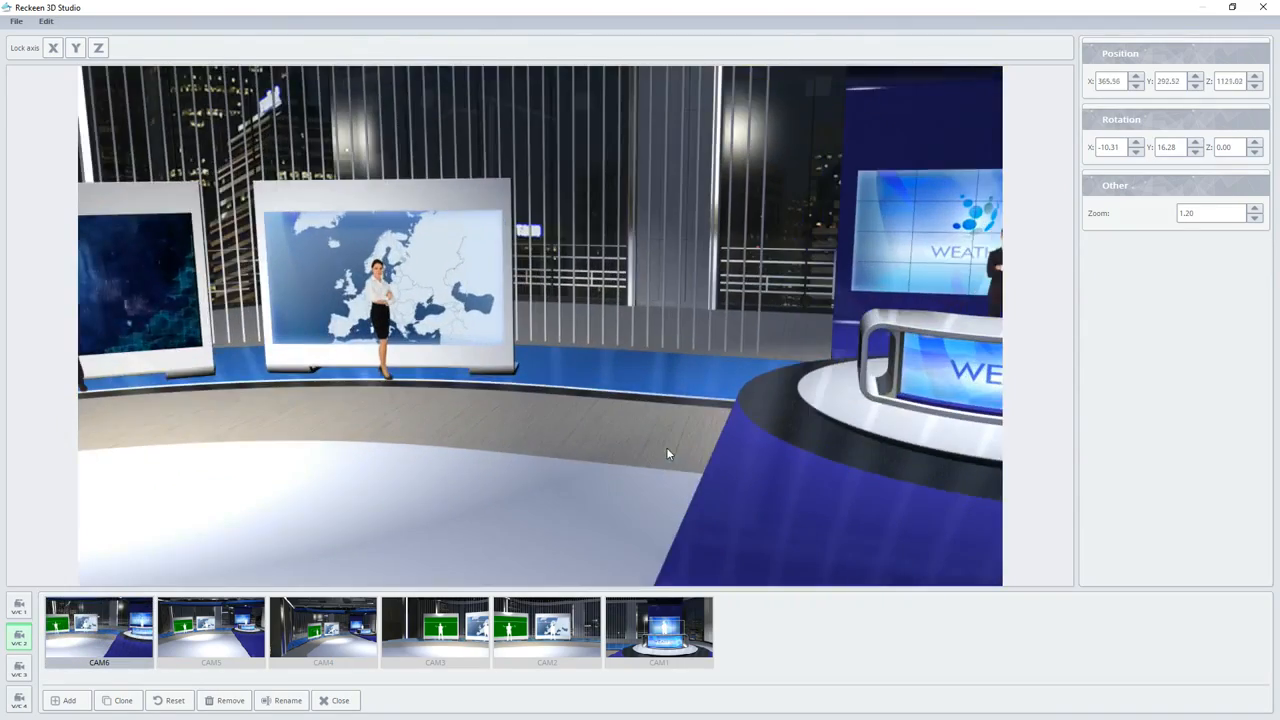
pyautogui.moveTo(666, 447); pyautogui.dragTo(542, 432)
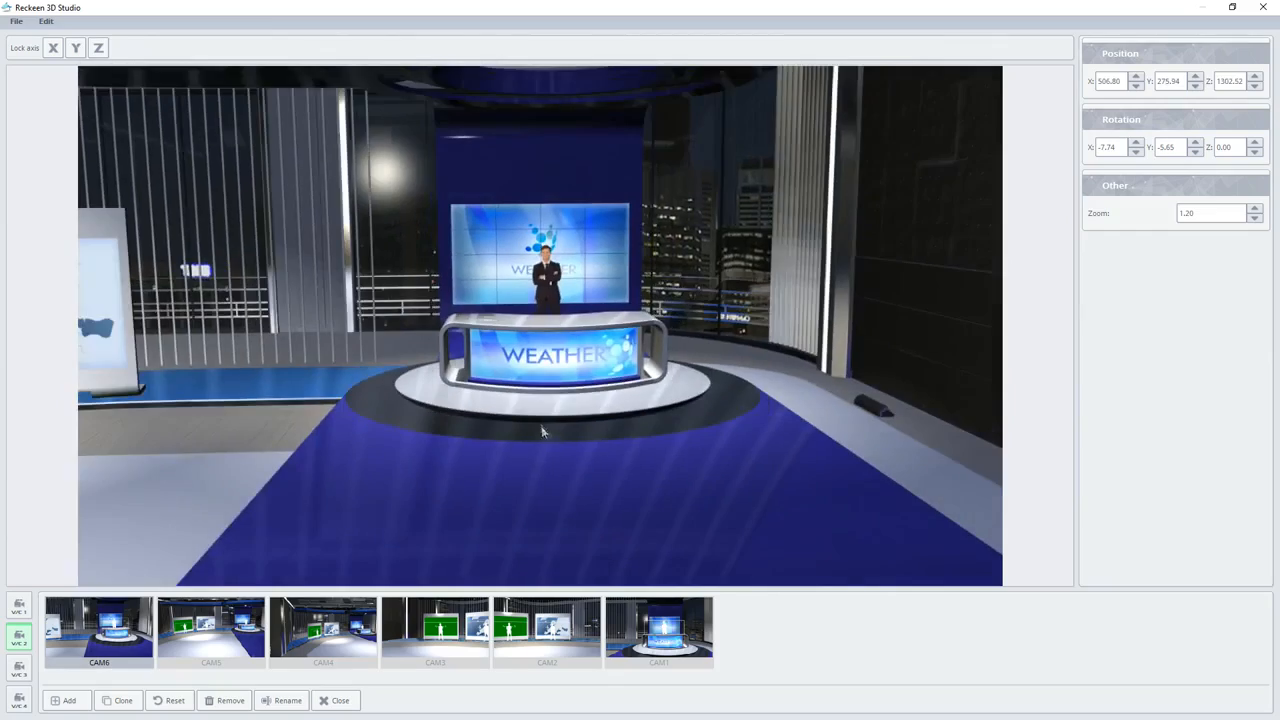
# Aim CAM5 (about X 267, Y 388, Z 1632) and CAM4 (about X -87, Y 299, Z 1399) at the weather desk, and close camera setup
pyautogui.click(226, 628)
pyautogui.moveTo(367, 435); pyautogui.dragTo(378, 462)
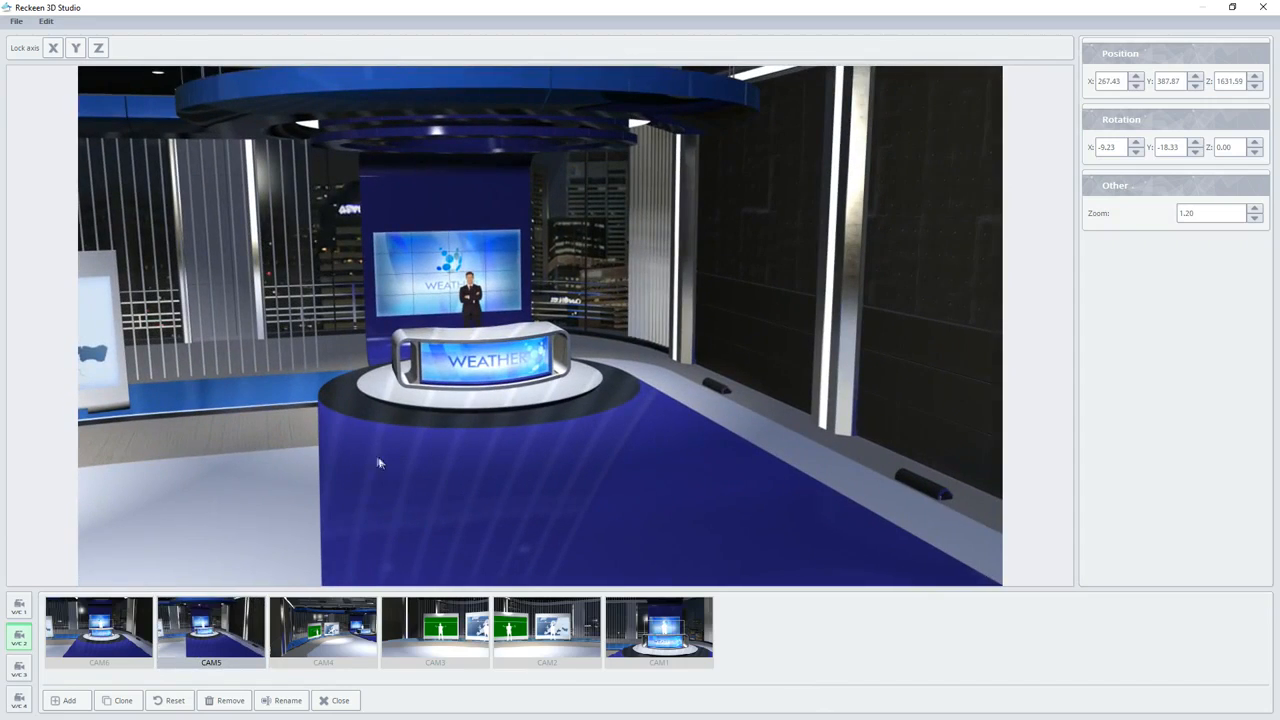
pyautogui.click(322, 630)
pyautogui.moveTo(519, 498); pyautogui.dragTo(450, 485)
pyautogui.scroll(5, 643, 501)
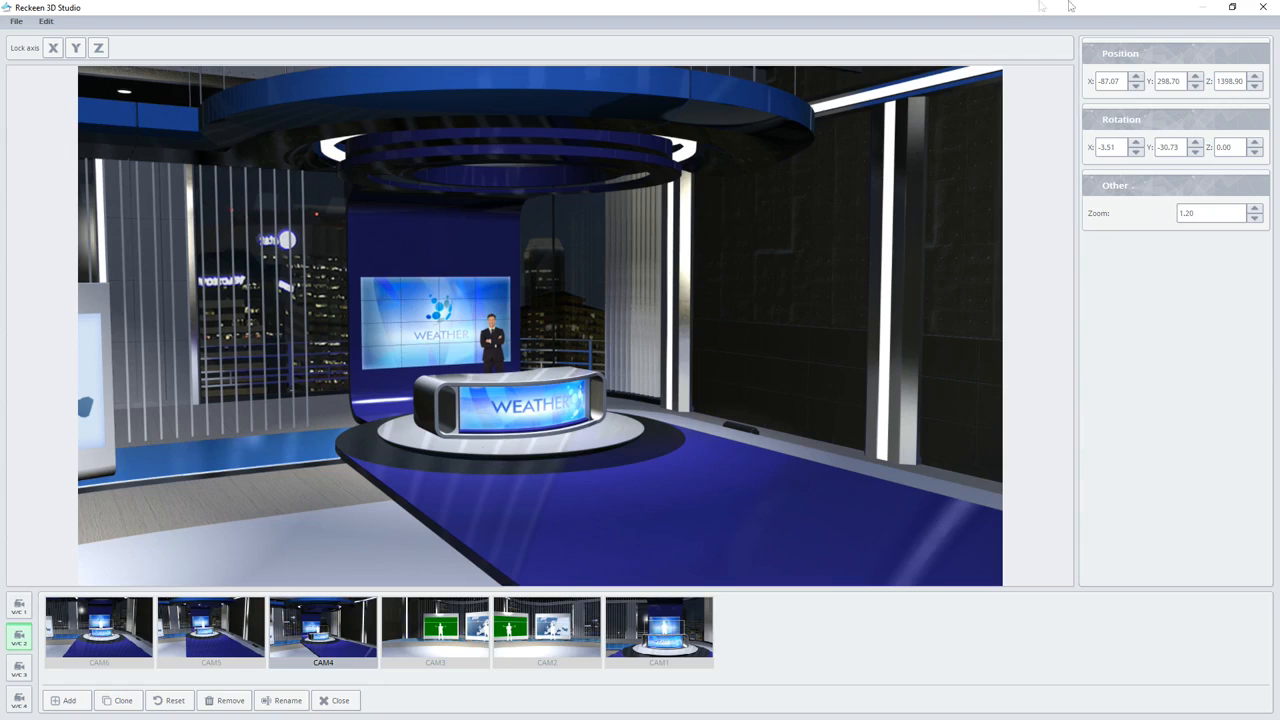
pyautogui.click(1263, 7)
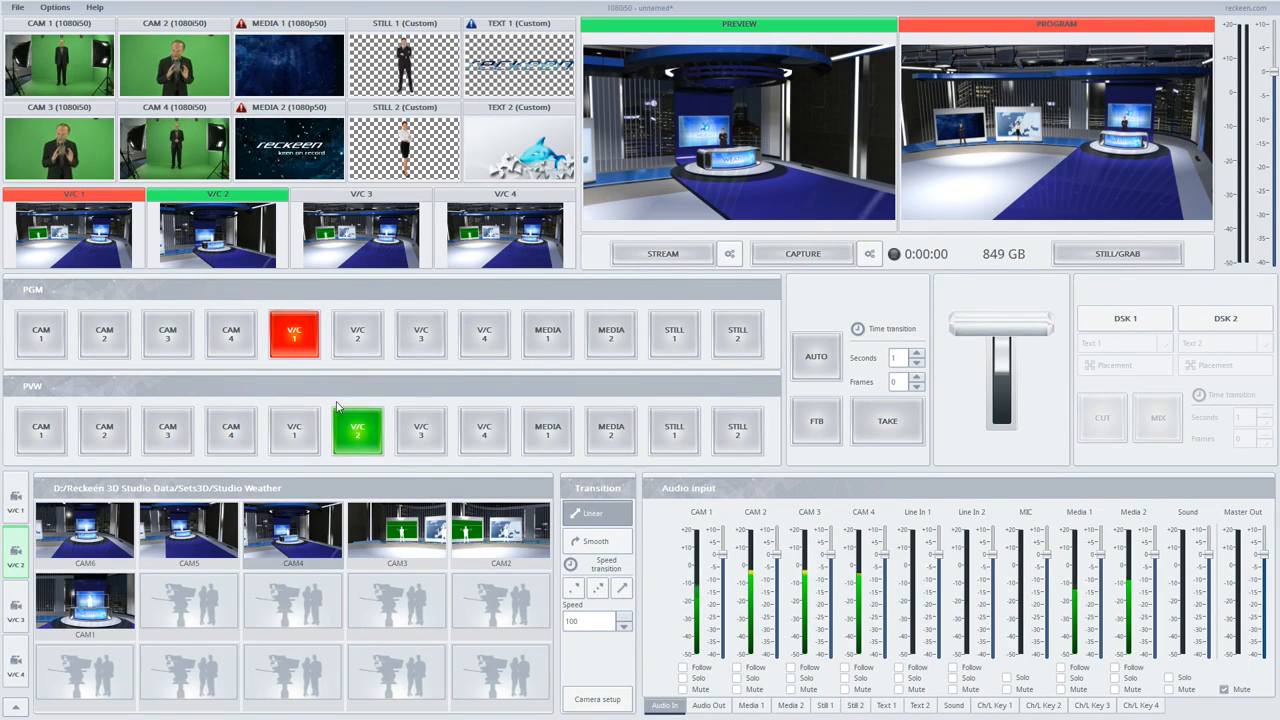
# Test linear camera moves on V/C 2 in the preview by switching among CAM5, CAM4 and CAM3
pyautogui.click(293, 445)
pyautogui.click(357, 440)
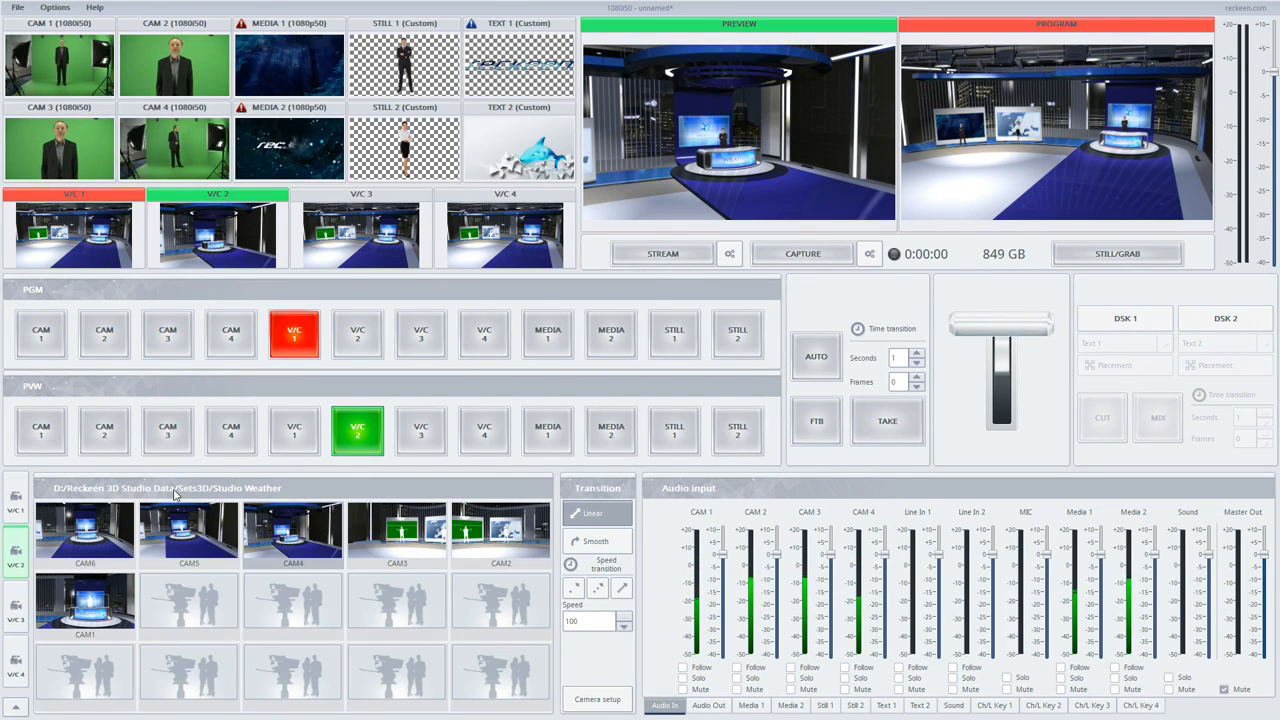
pyautogui.click(200, 537)
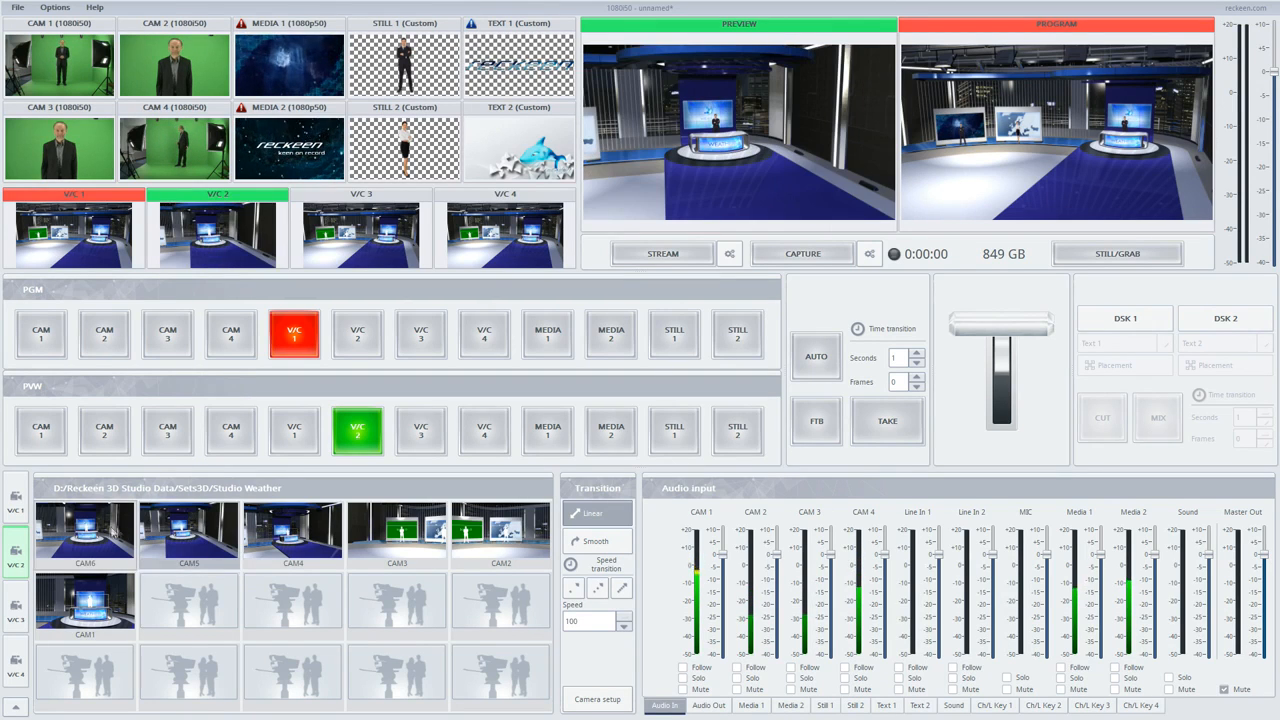
pyautogui.click(255, 541)
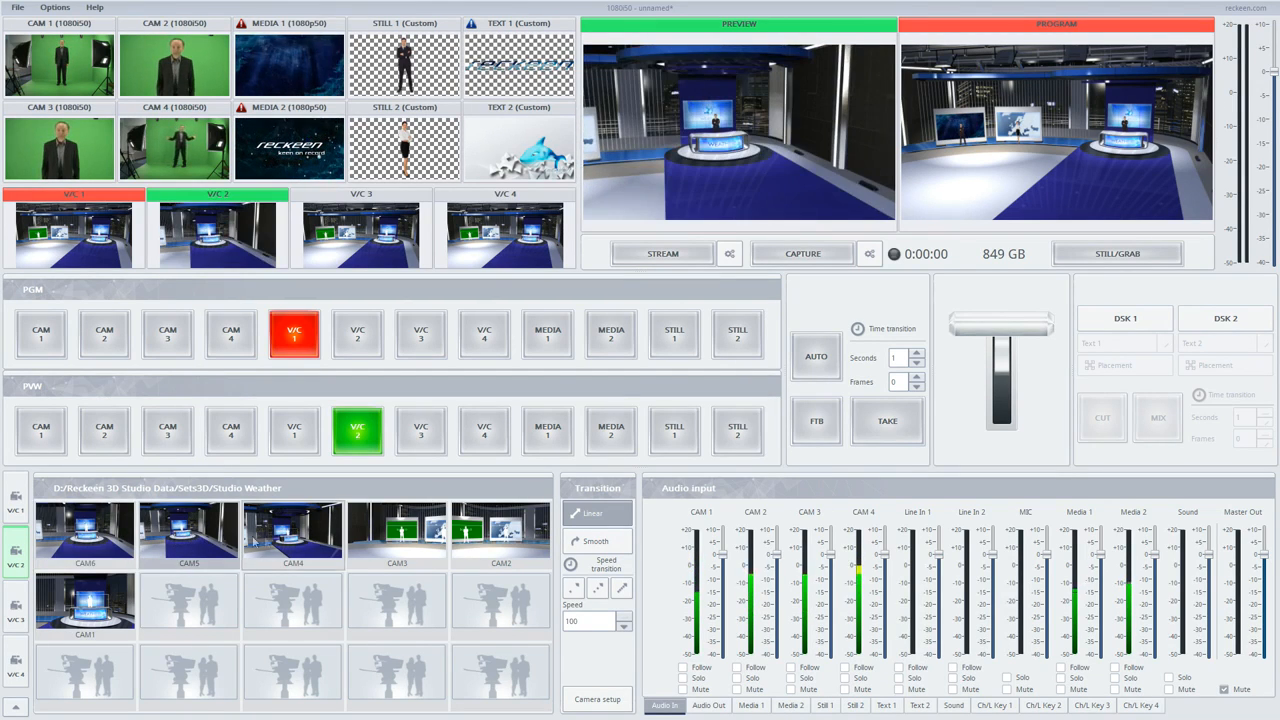
pyautogui.click(390, 533)
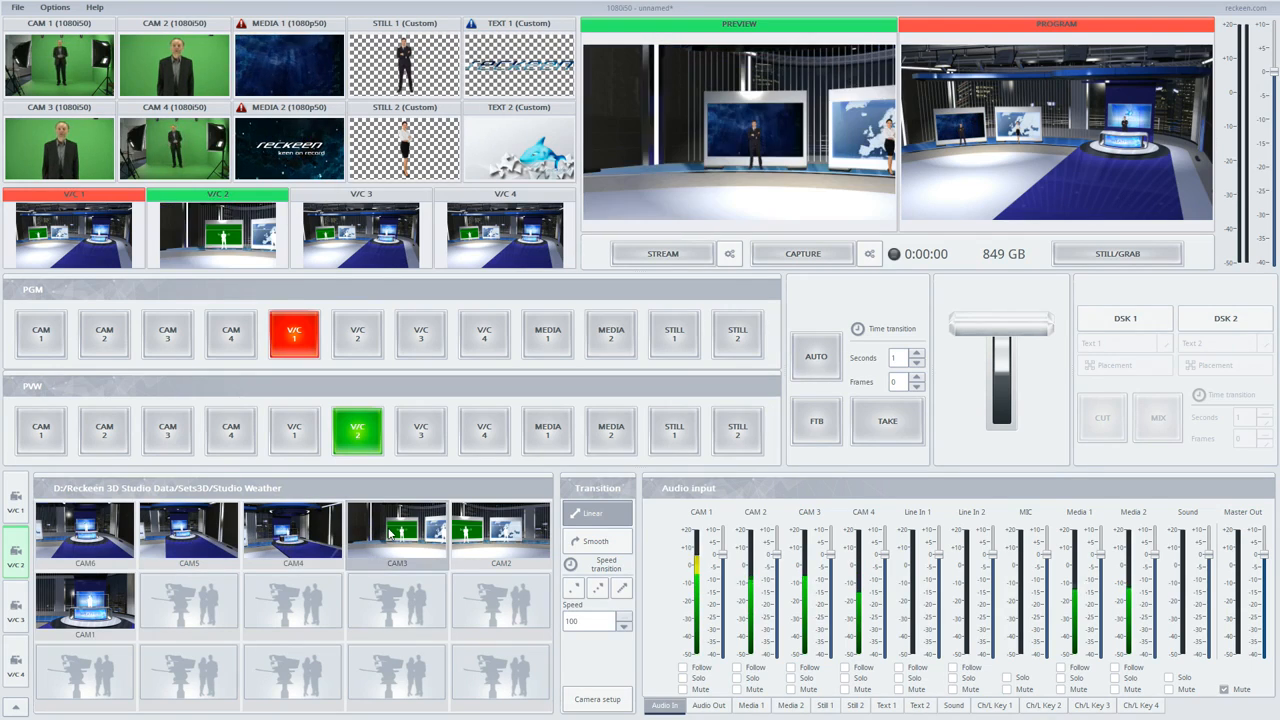
pyautogui.click(308, 533)
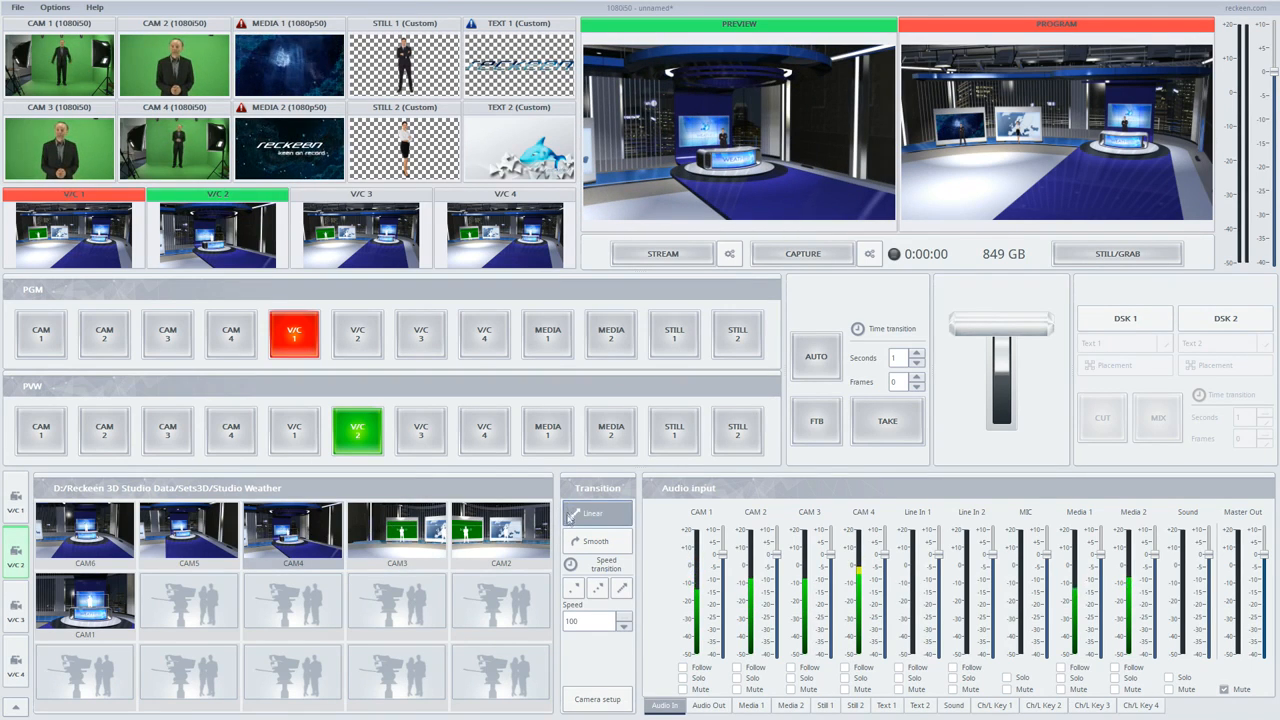
pyautogui.click(383, 541)
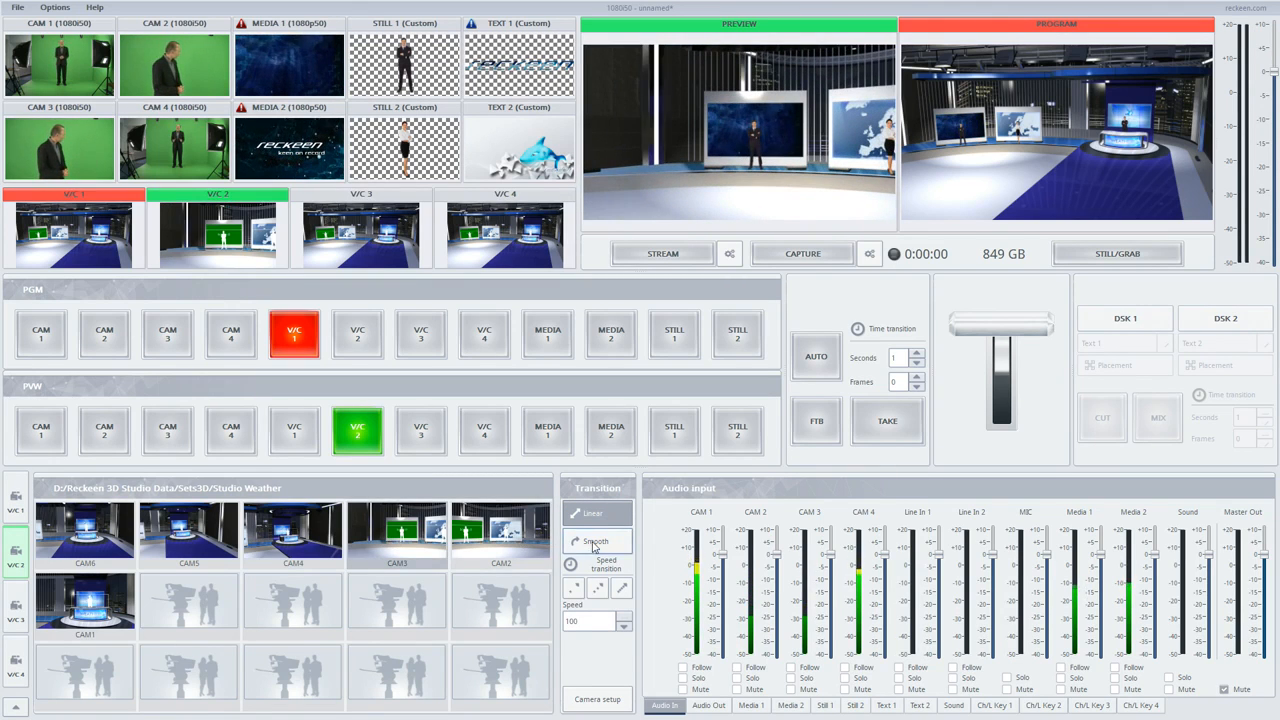
# Move V/C 2 to CAM4 using the Smooth transition, and start a move to CAM3 at speed 1
pyautogui.click(310, 540)
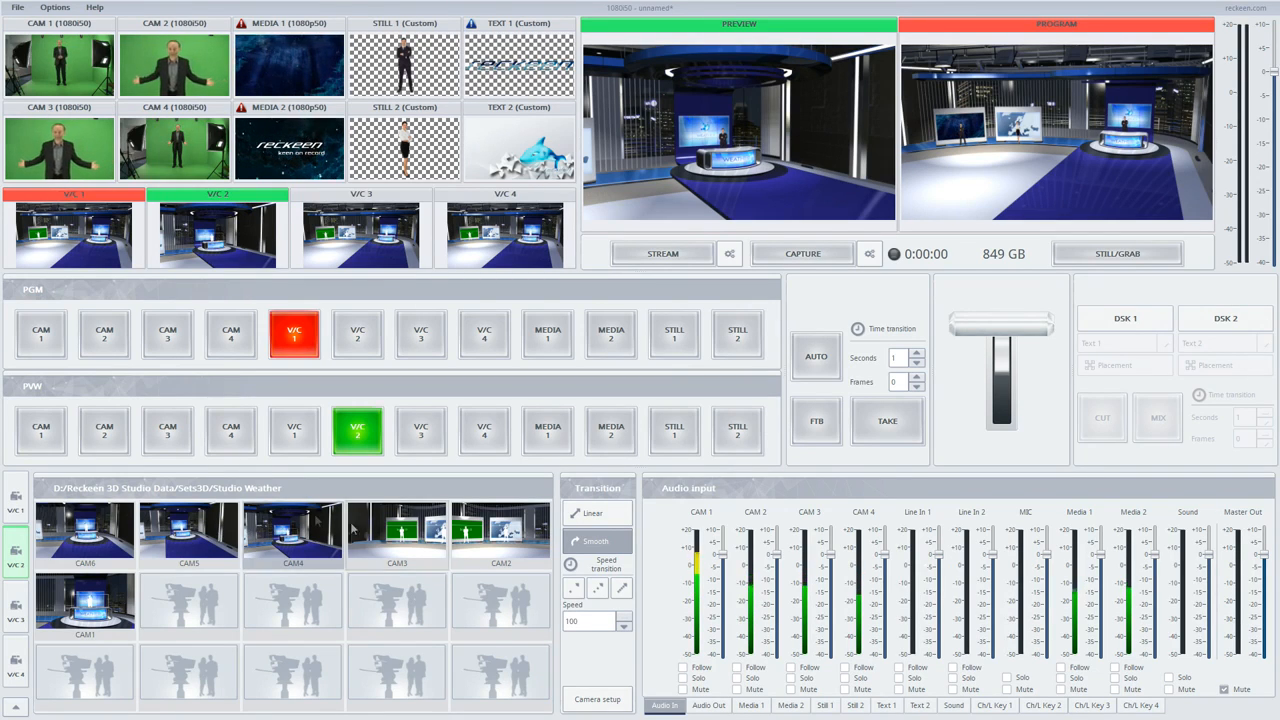
pyautogui.moveTo(583, 621); pyautogui.dragTo(554, 617)
pyautogui.write('1')
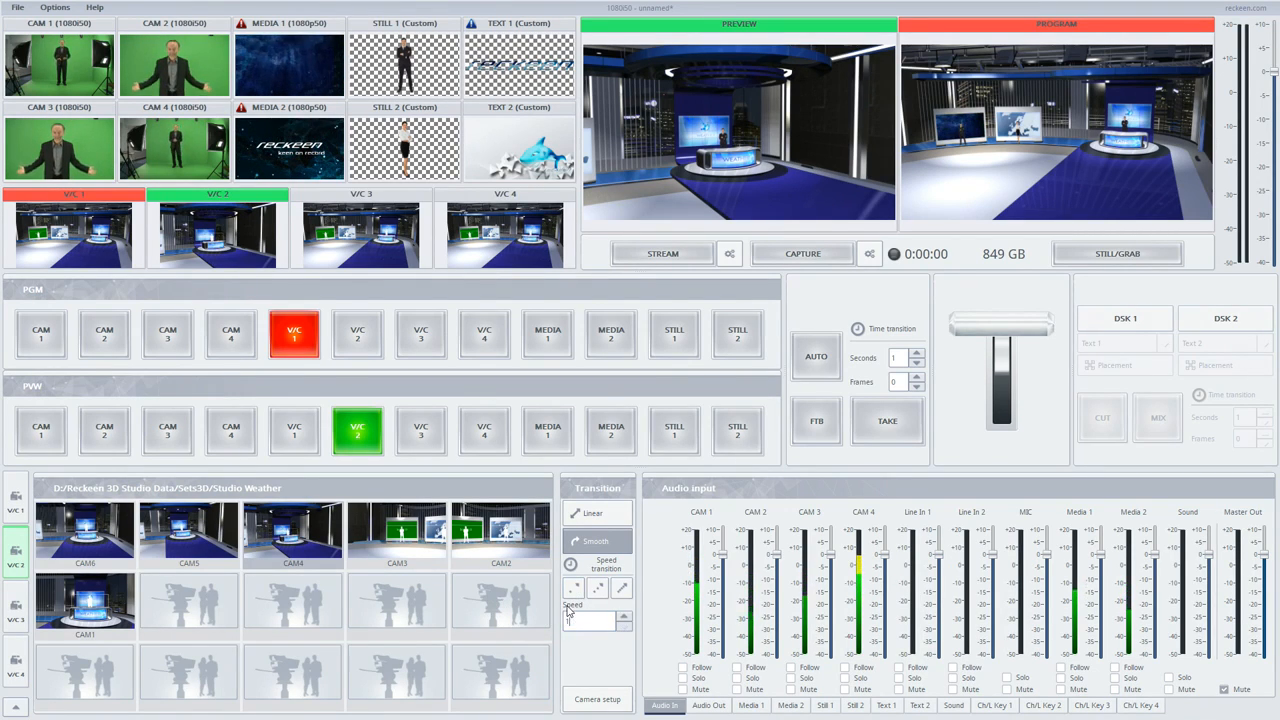
pyautogui.click(395, 548)
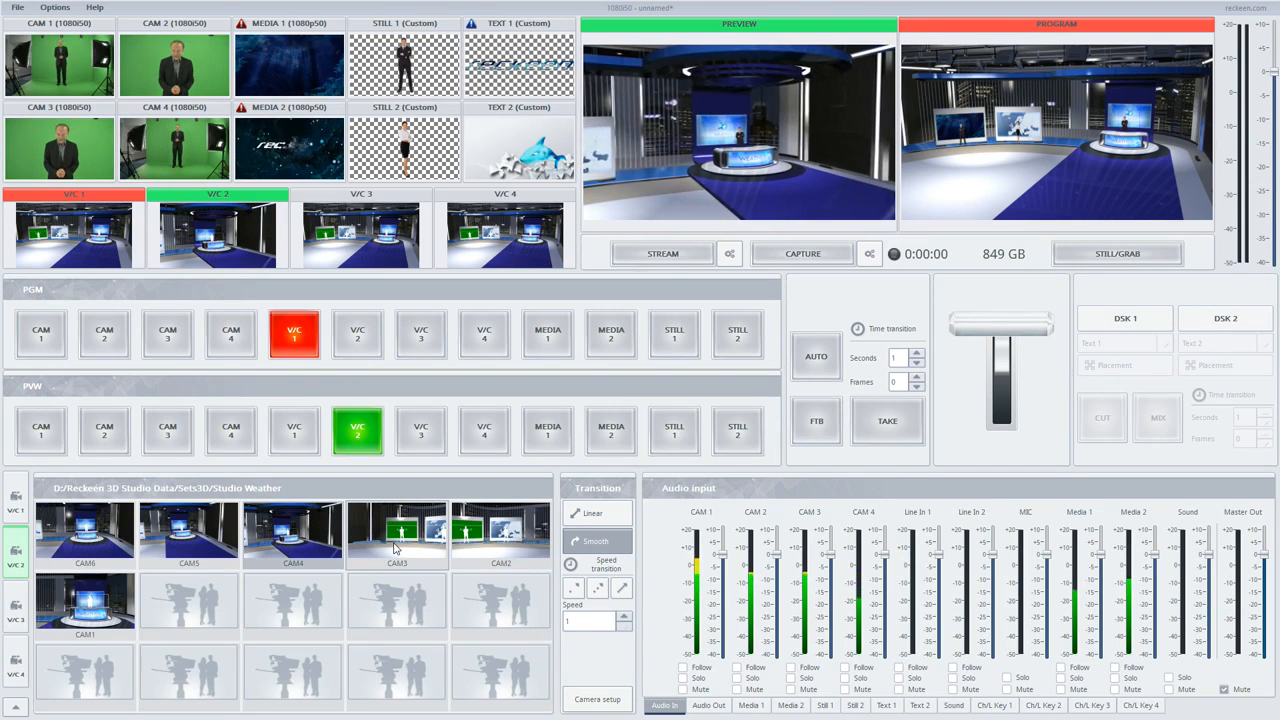
# Set the camera transition speed to 100 and move V/C 2 to CAM2 and back to CAM3
pyautogui.moveTo(595, 619); pyautogui.dragTo(540, 622)
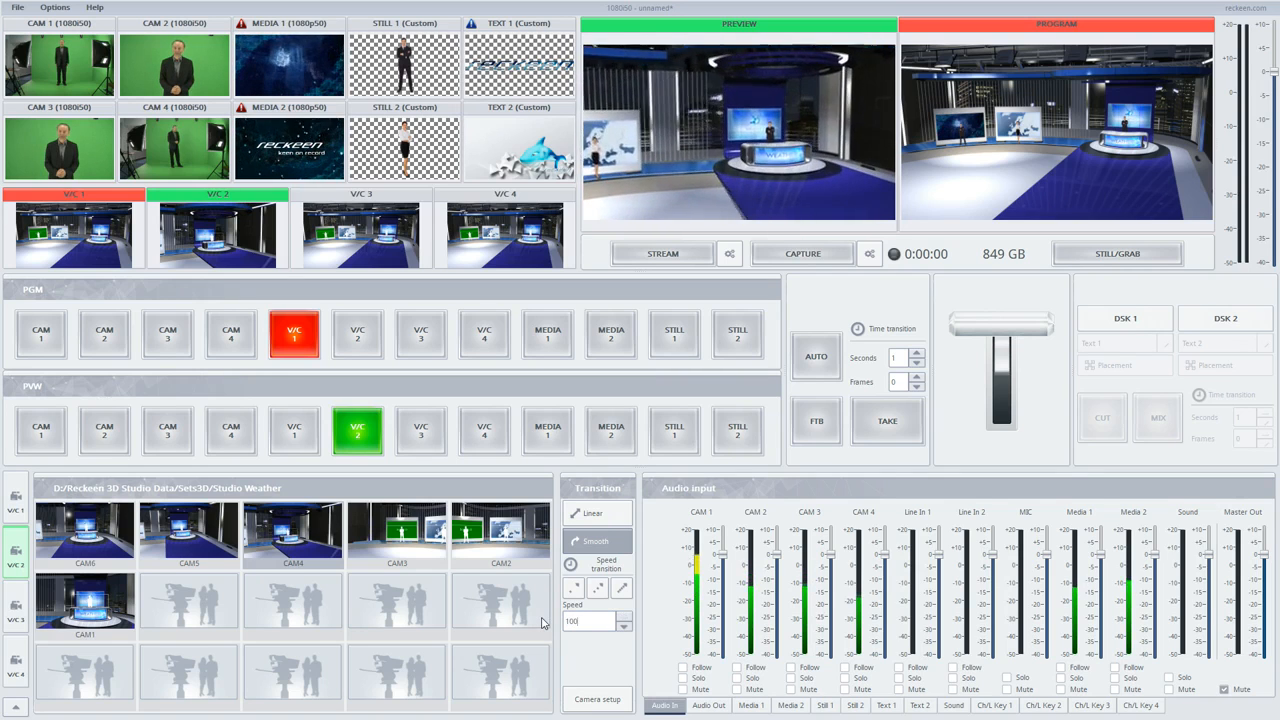
pyautogui.click(502, 565)
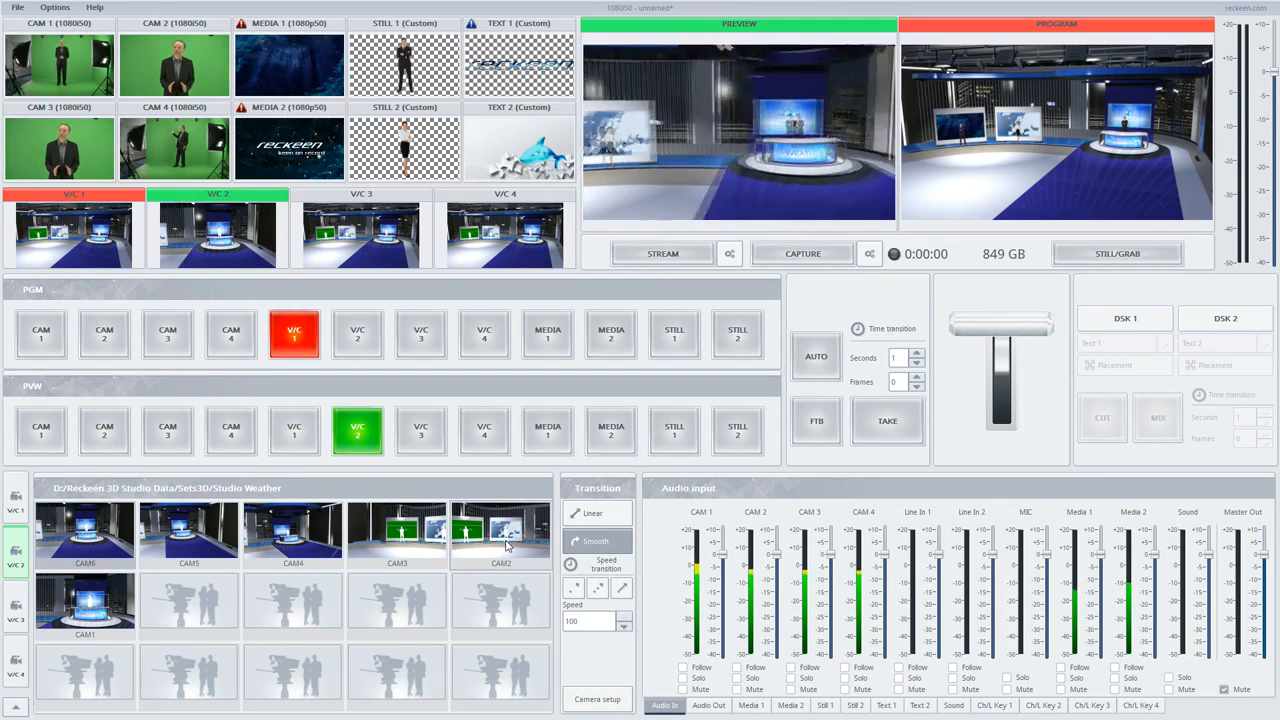
pyautogui.click(406, 540)
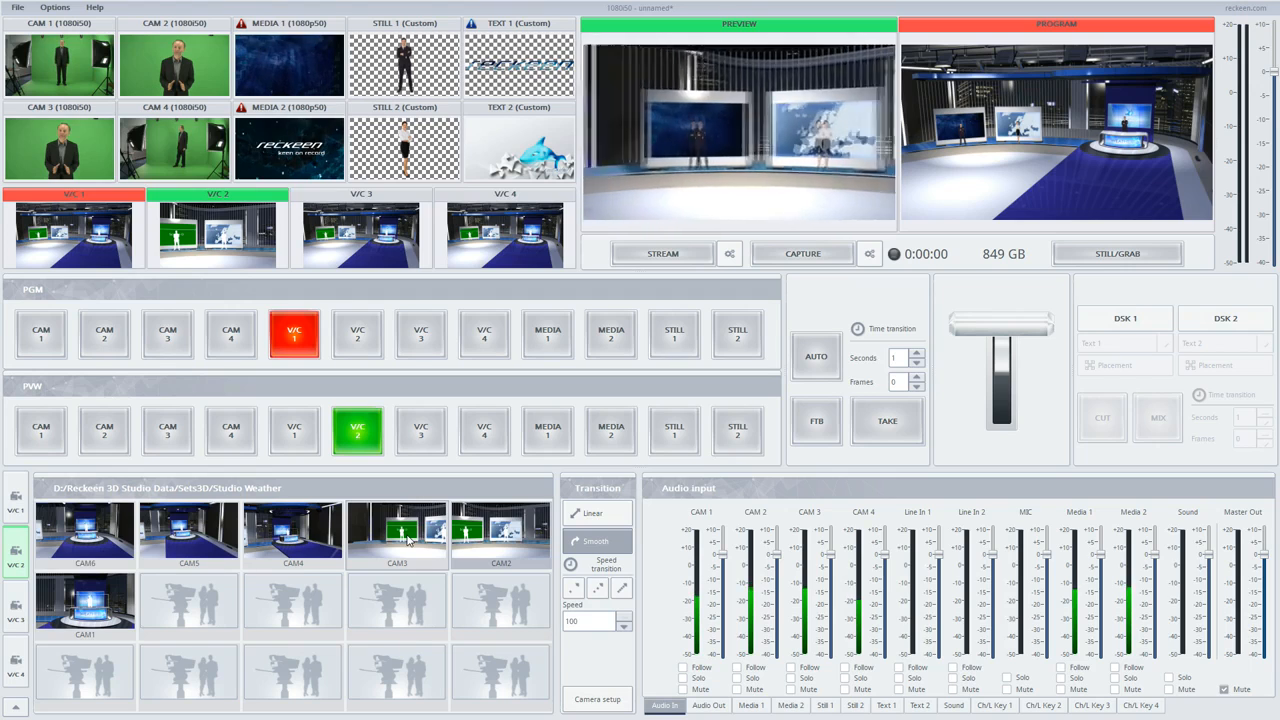
# Use the preset transition speed of 50 and move V/C 2 to CAM2 and on to CAM4
pyautogui.click(574, 590)
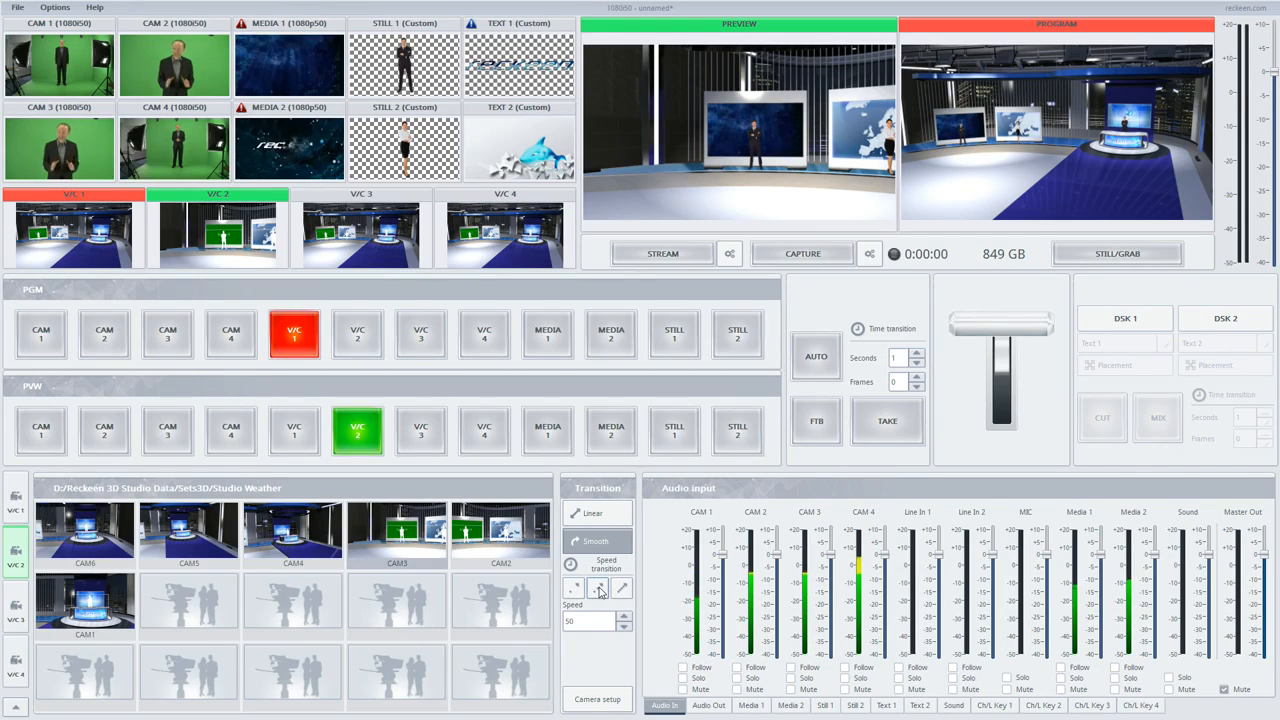
pyautogui.click(512, 540)
pyautogui.click(289, 543)
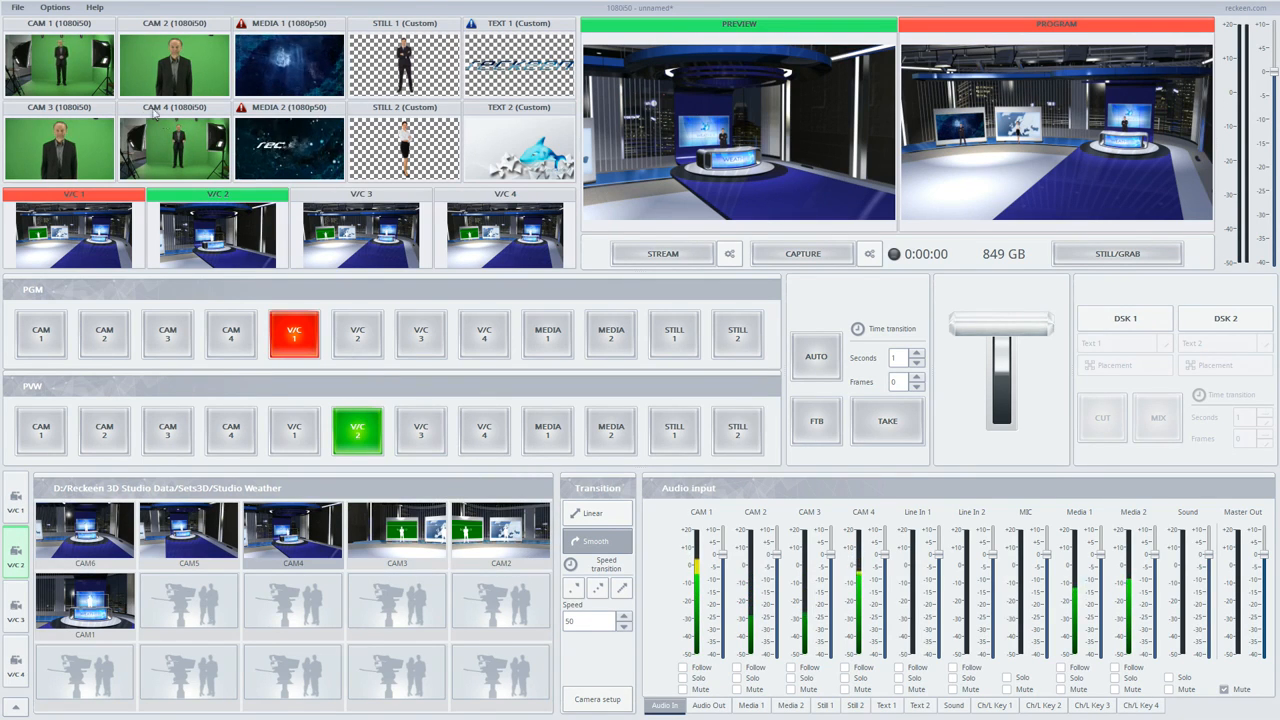
# Switch the F2 trigger to Advanced mode and add a V/C Studio: Select Camera command to it
pyautogui.click(55, 7)
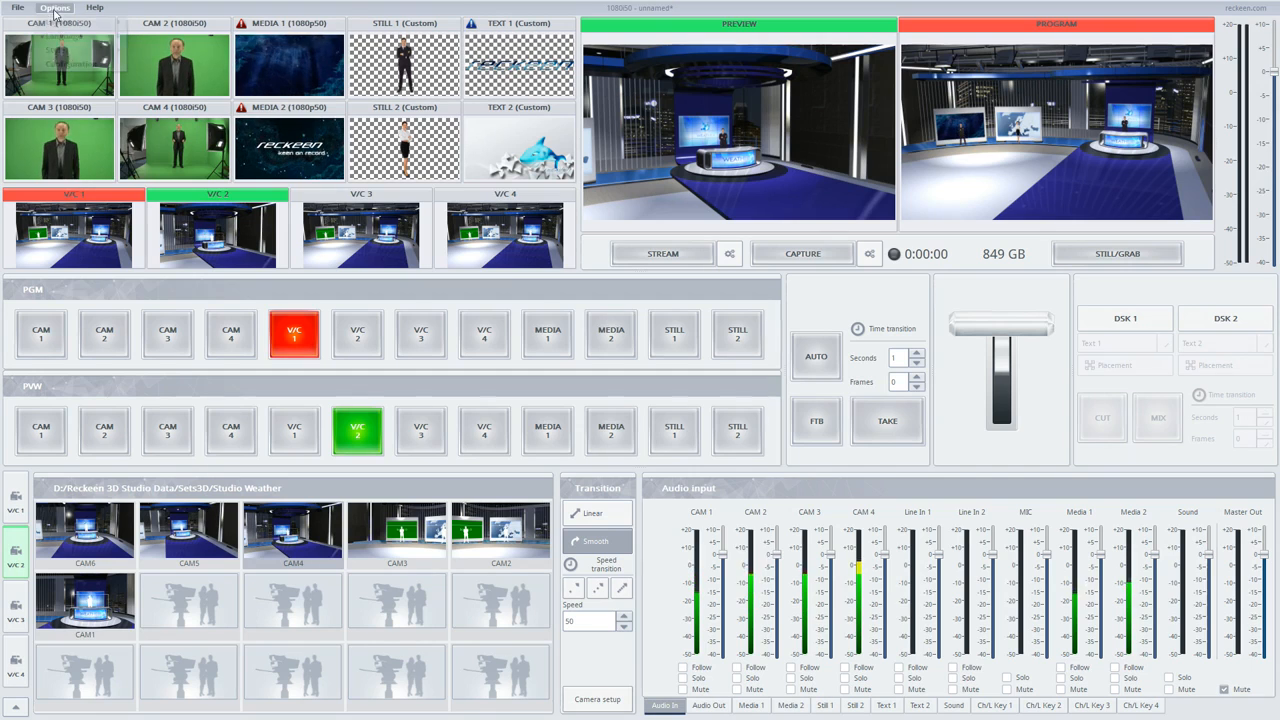
pyautogui.click(72, 64)
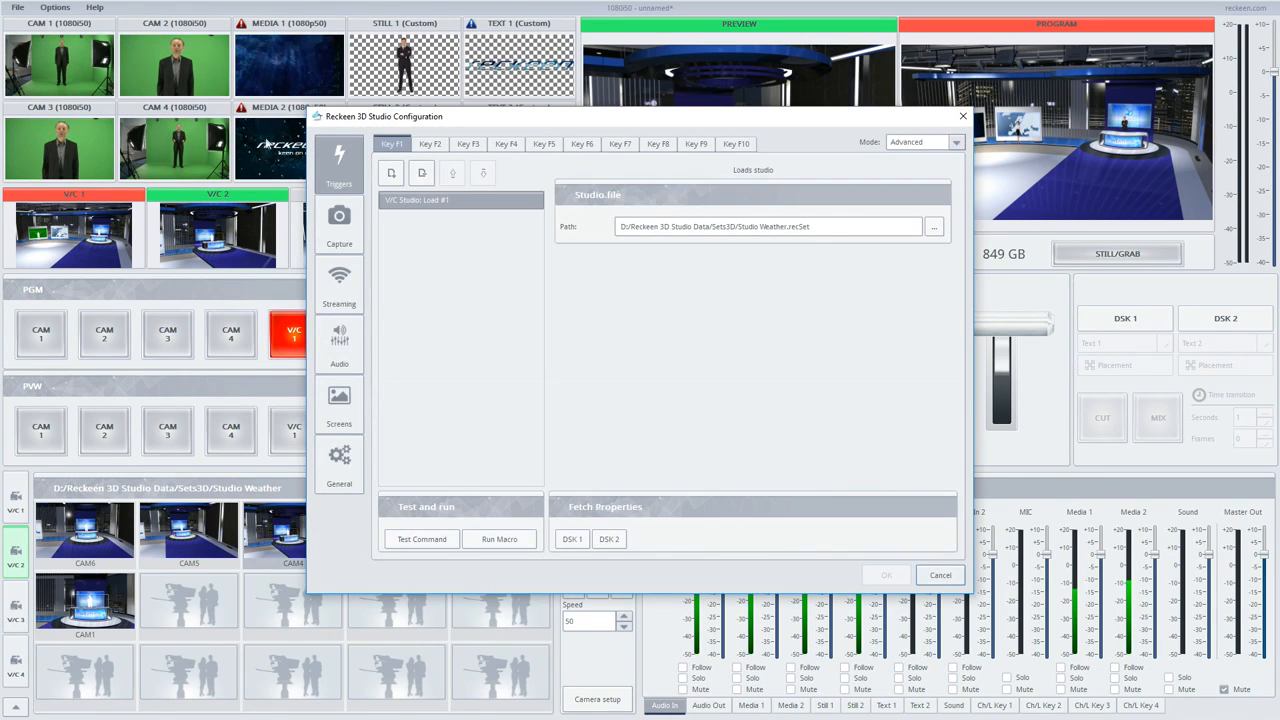
pyautogui.click(422, 145)
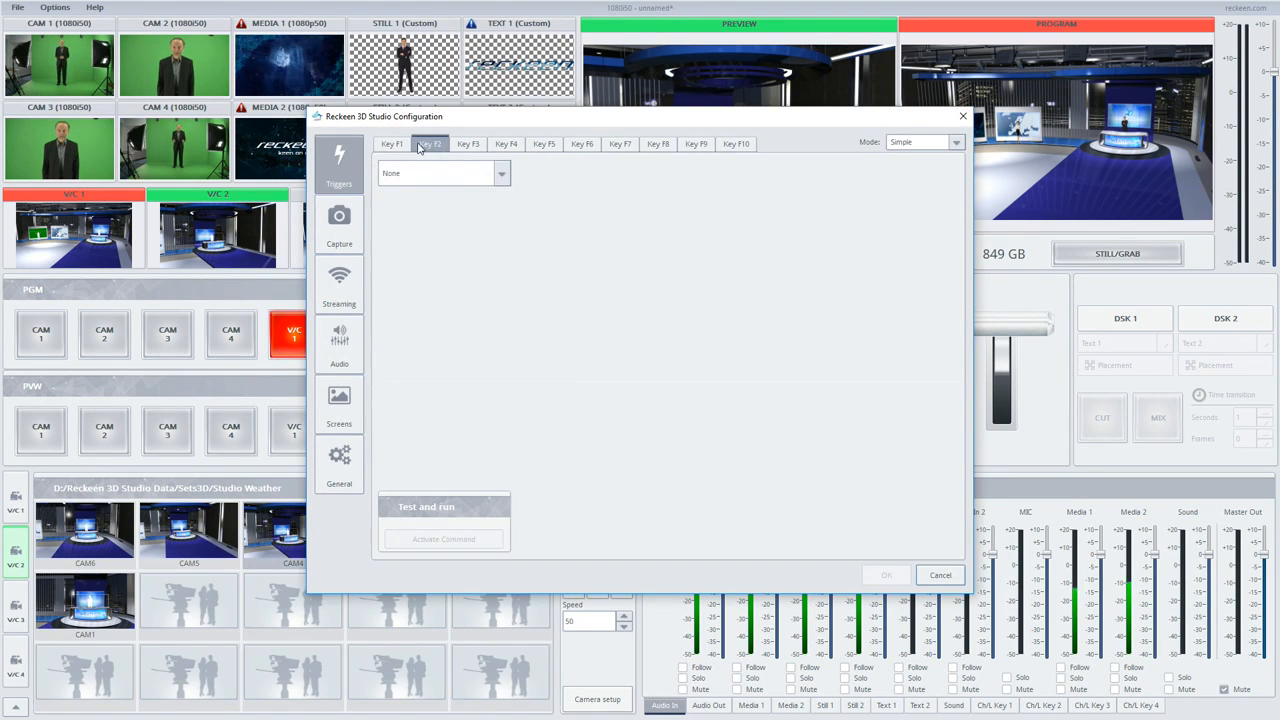
pyautogui.click(918, 142)
pyautogui.click(908, 157)
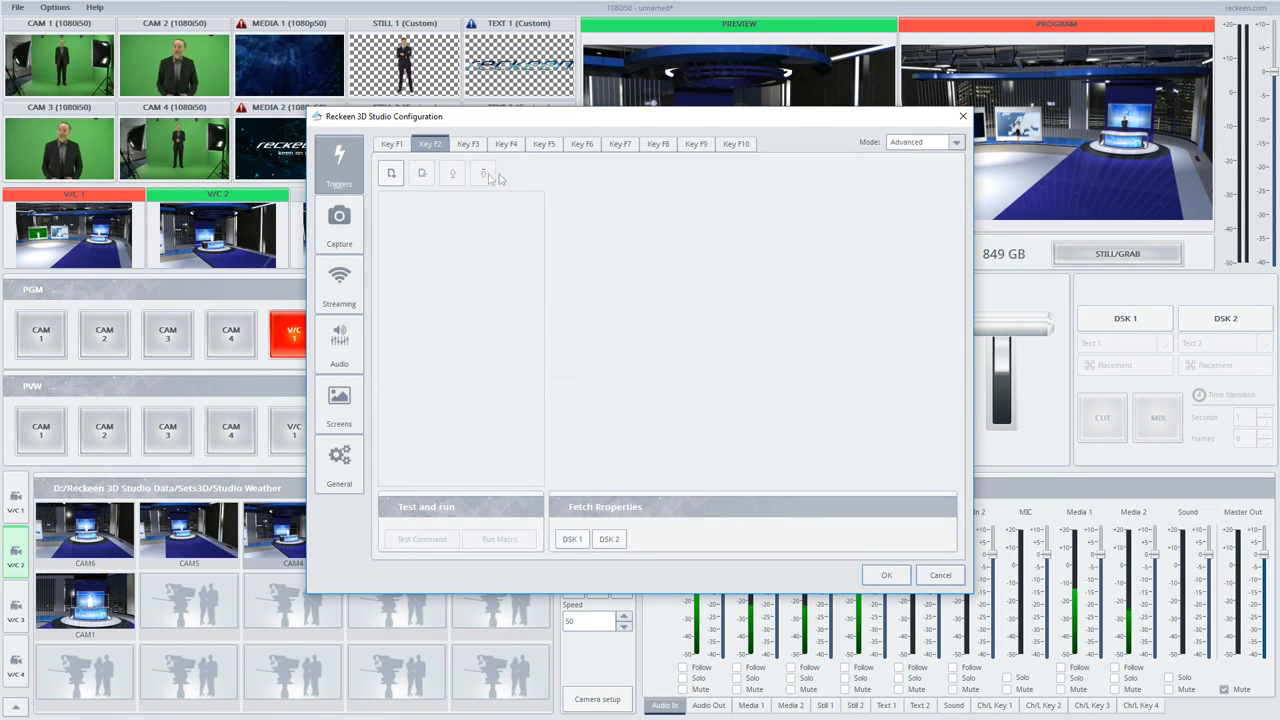
pyautogui.click(391, 173)
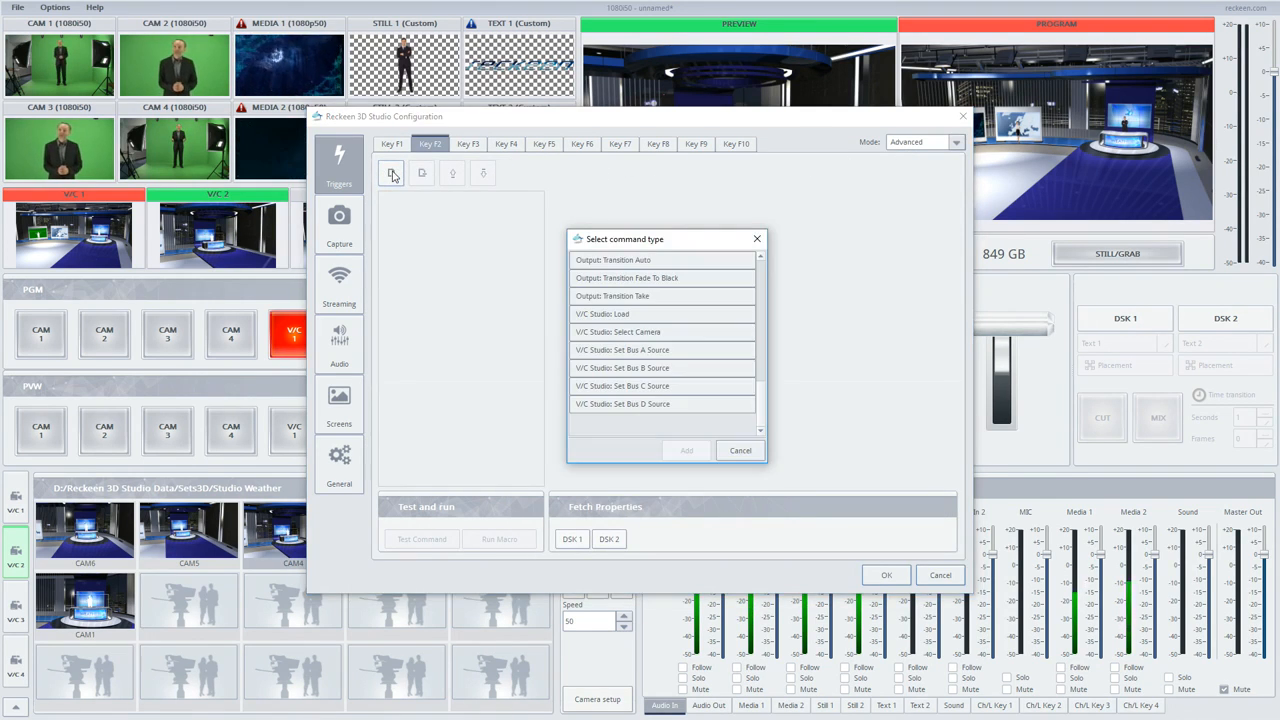
pyautogui.click(582, 333)
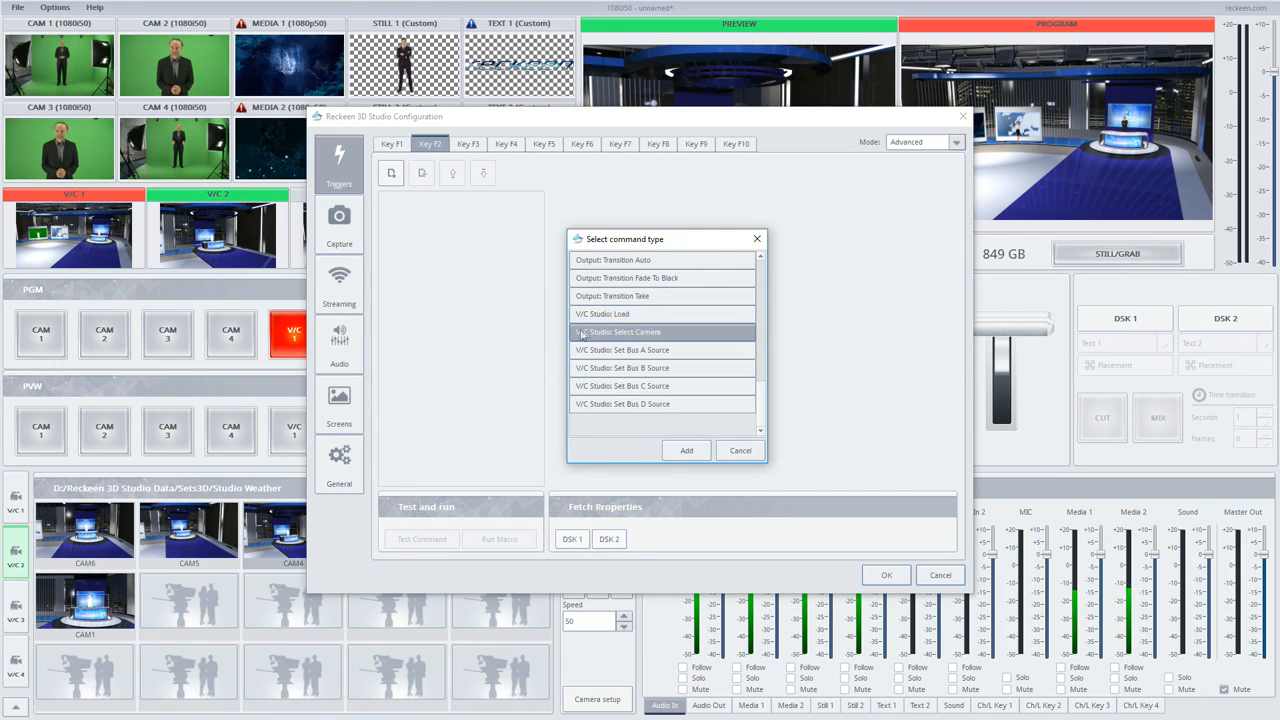
pyautogui.doubleClick(660, 333)
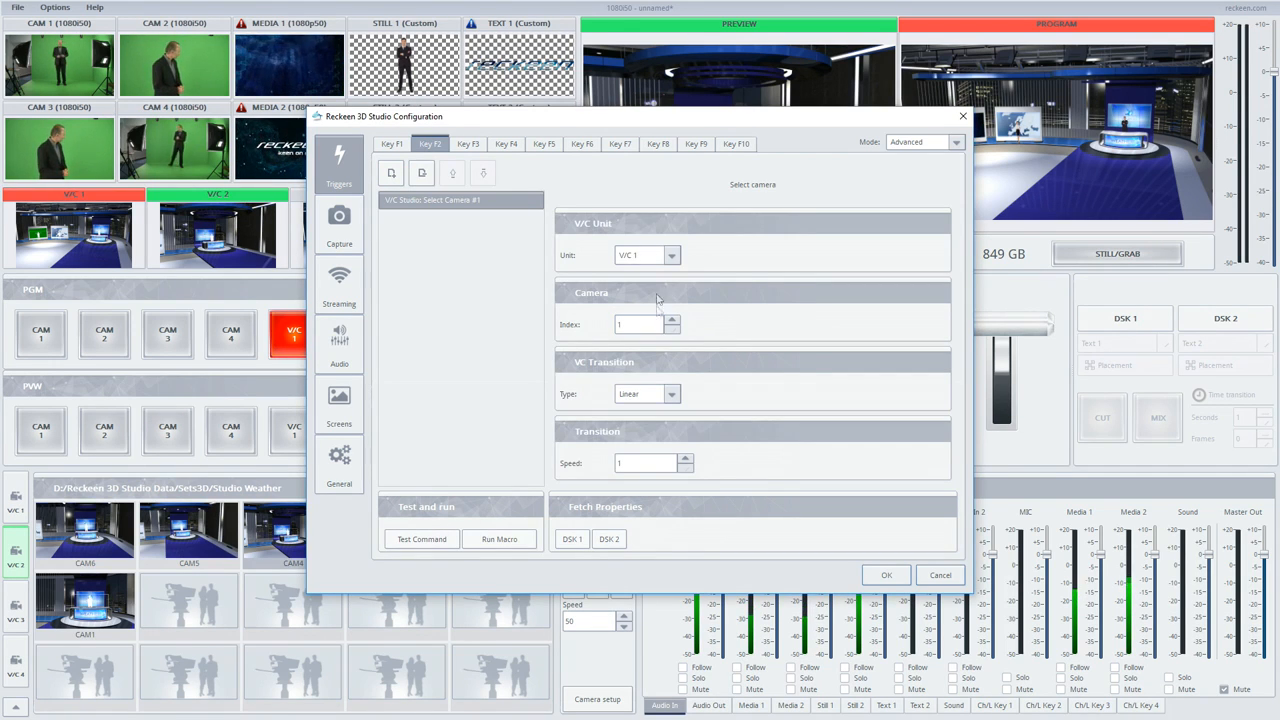
# Set the F2 camera command to unit V/C 2, index 5, Smooth type and speed 25, save it, and select CAM6 on V/C 2
pyautogui.moveTo(638, 122); pyautogui.dragTo(883, 196)
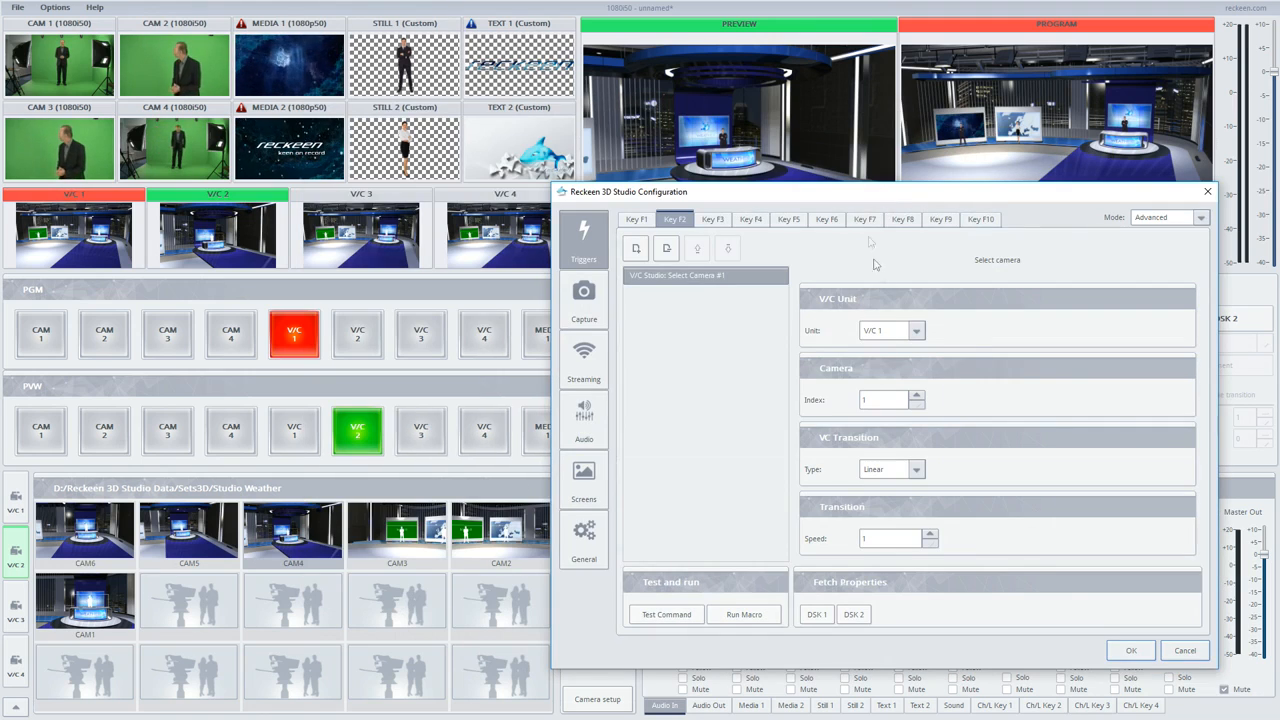
pyautogui.click(893, 331)
pyautogui.click(889, 345)
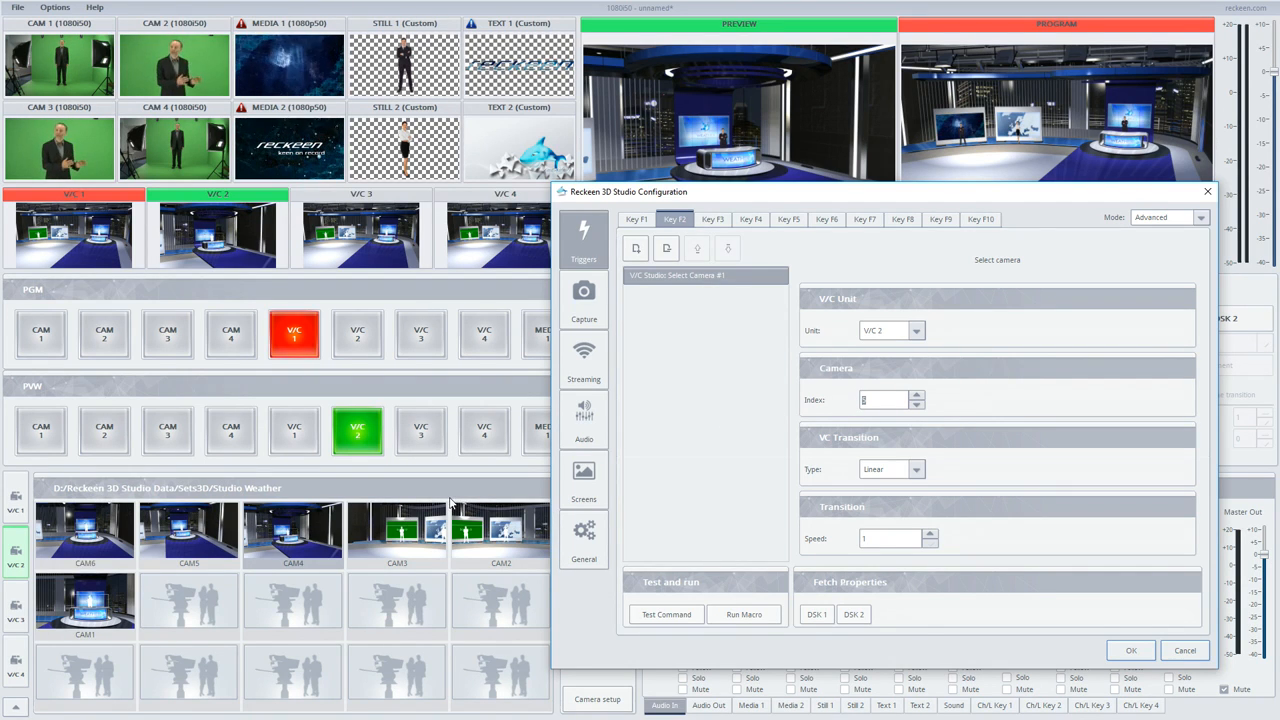
pyautogui.click(885, 470)
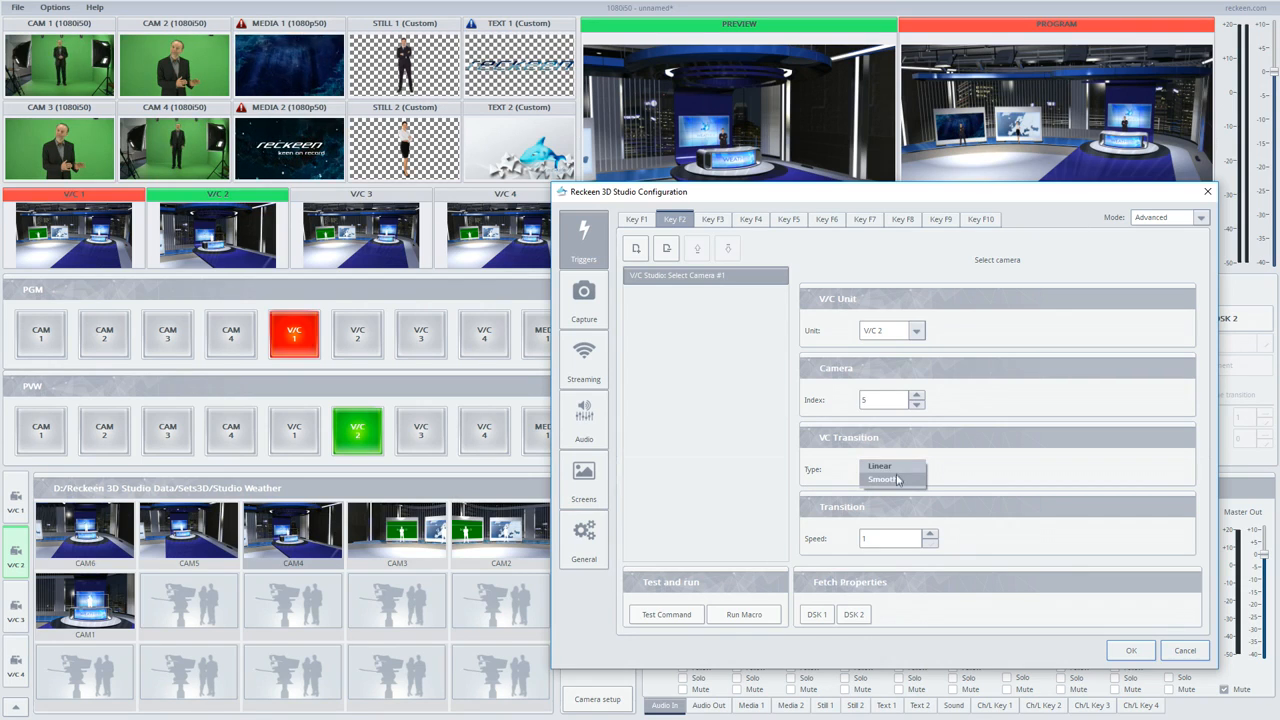
pyautogui.click(894, 481)
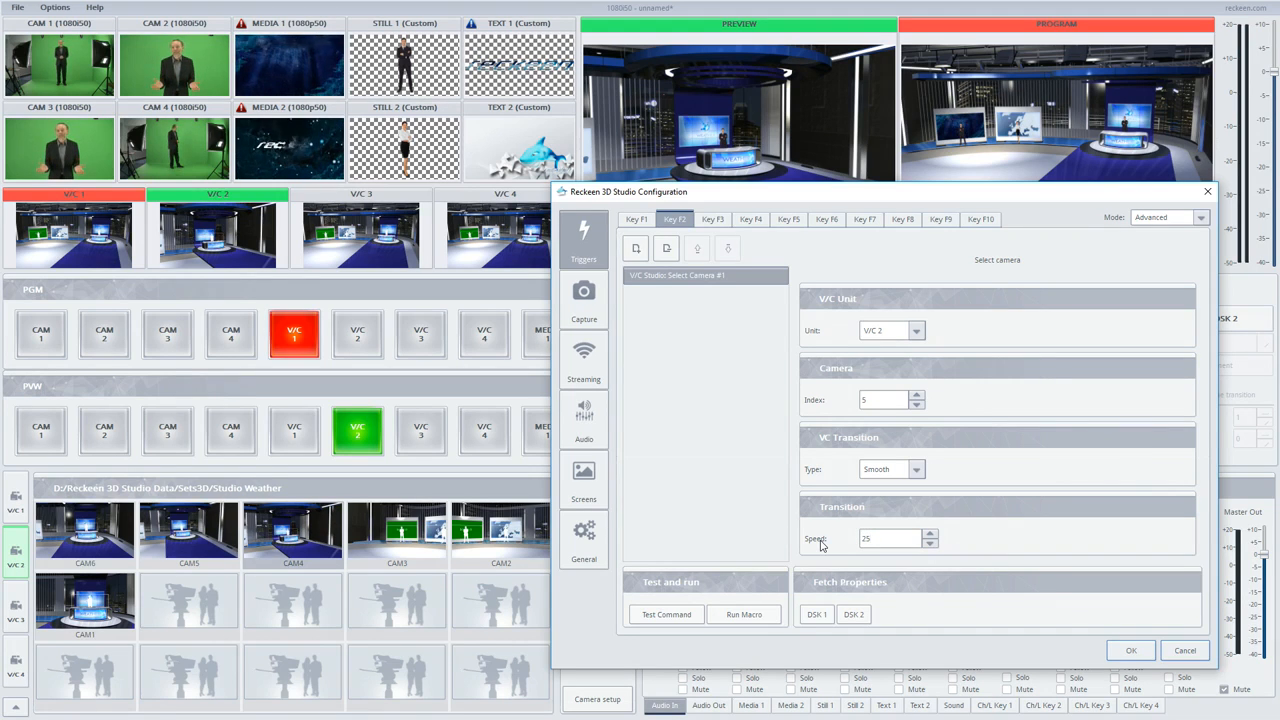
pyautogui.click(1131, 650)
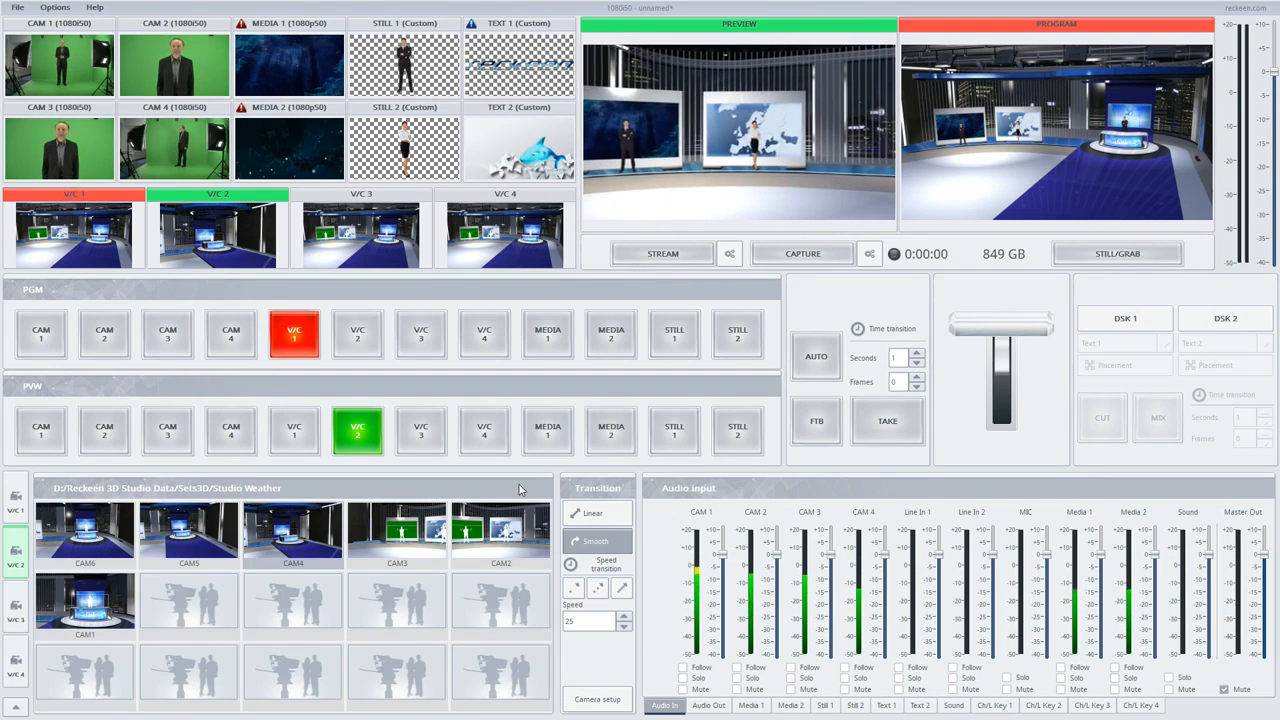
pyautogui.click(80, 541)
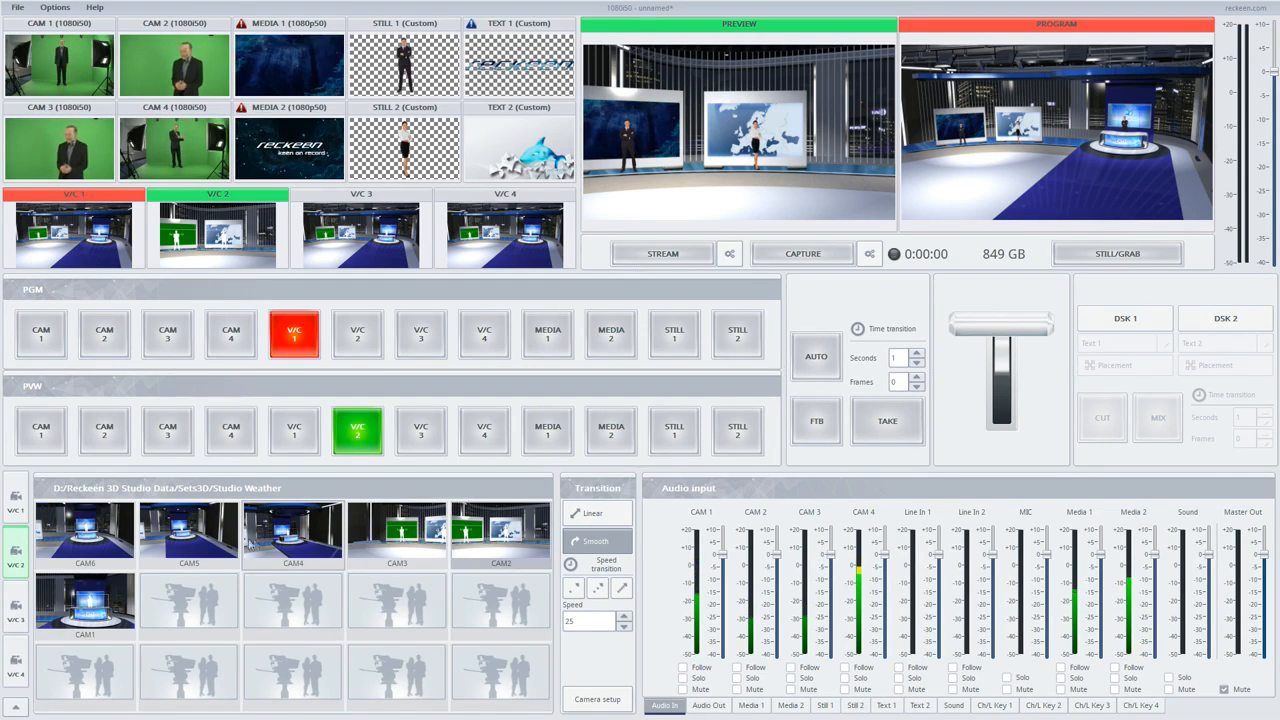
# Preview V/C 1, show its source buses, and cycle bus A through OFF, the four cameras and both media sources back to STILL 1
pyautogui.click(297, 436)
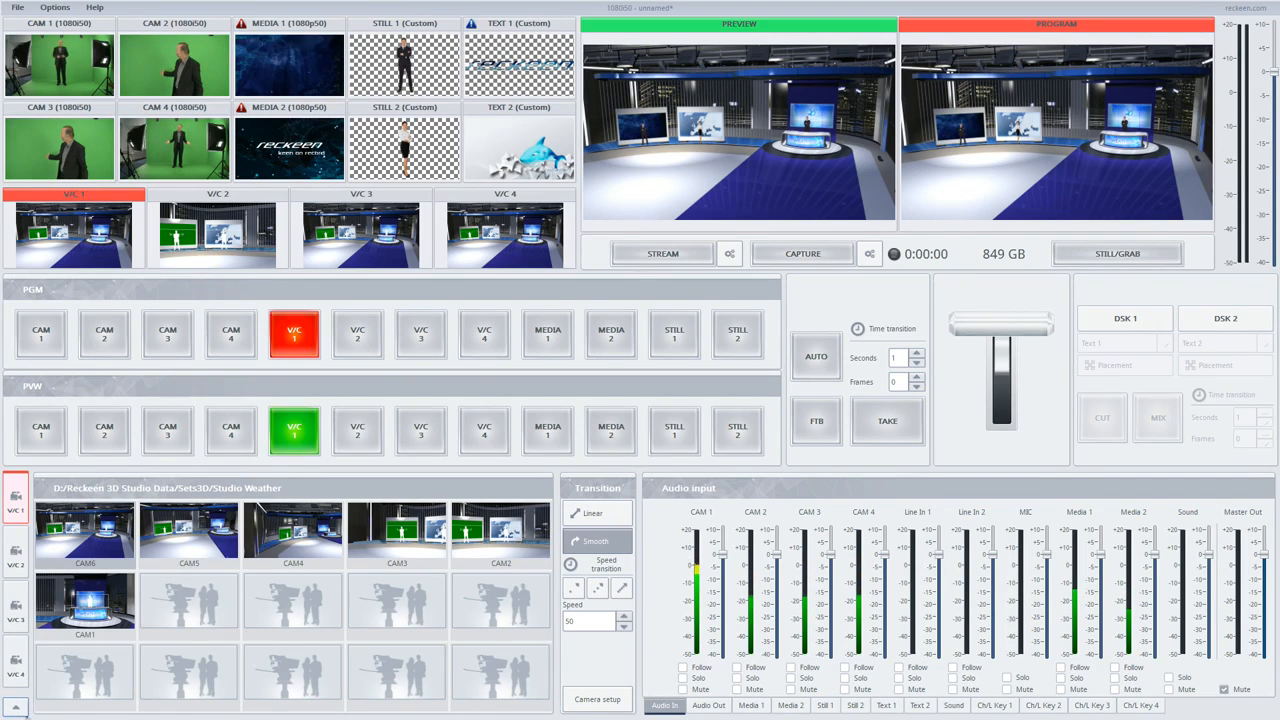
pyautogui.click(14, 707)
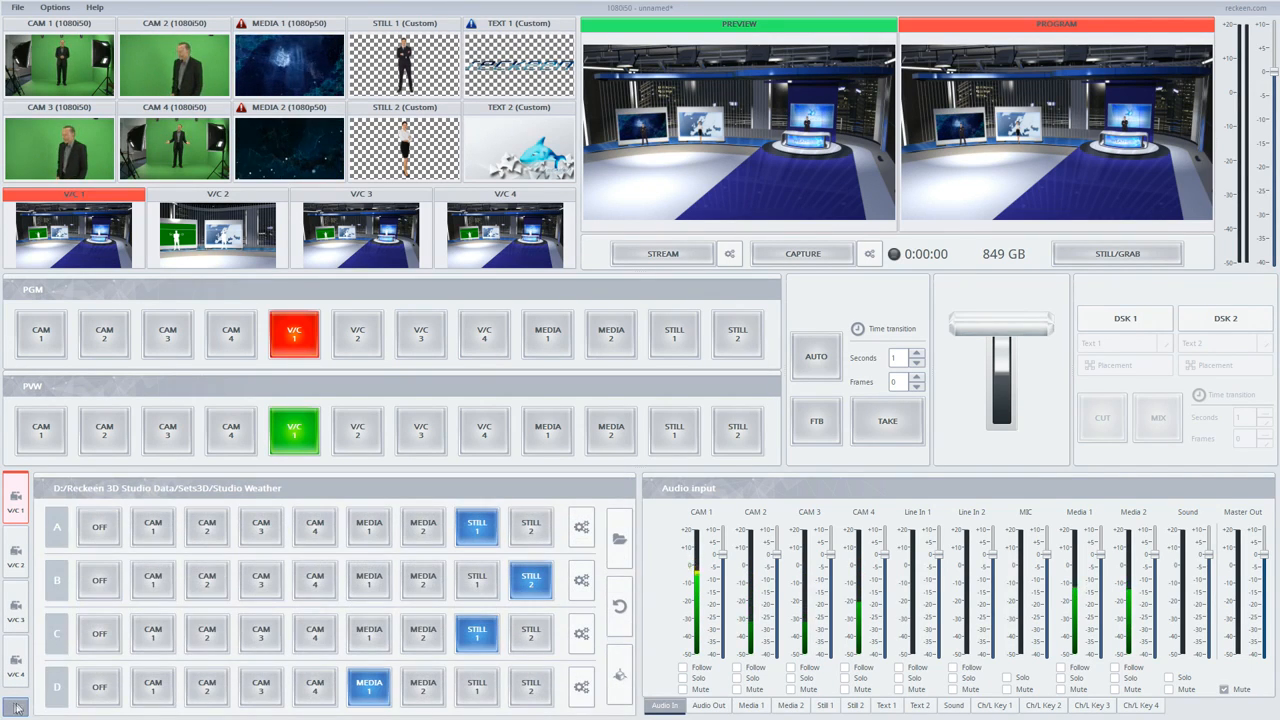
pyautogui.click(100, 530)
pyautogui.click(153, 527)
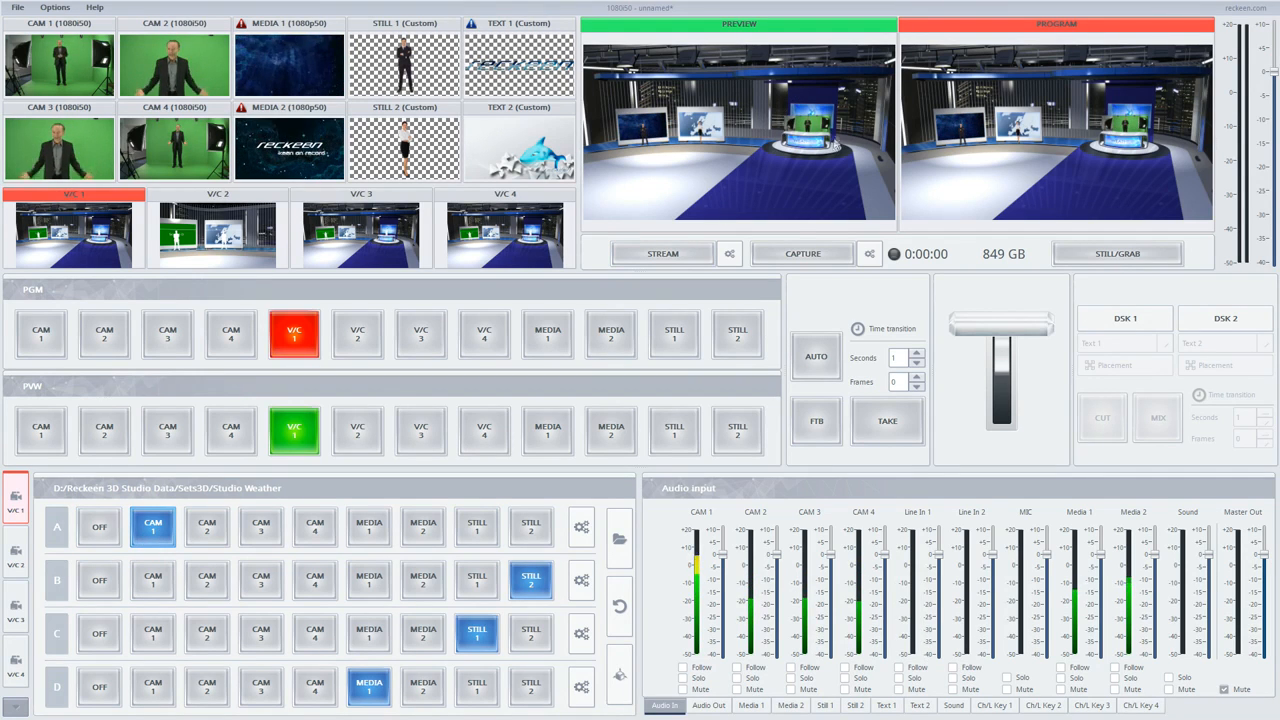
pyautogui.click(207, 527)
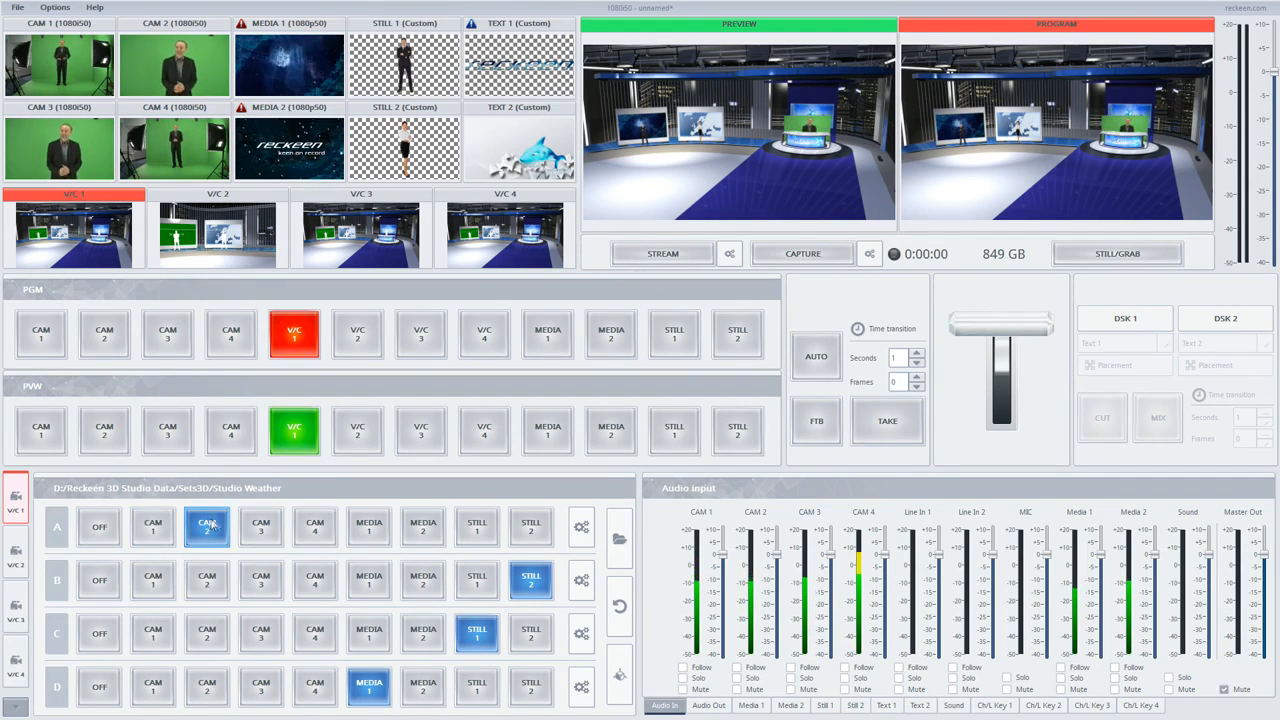
pyautogui.click(261, 527)
pyautogui.click(315, 527)
pyautogui.click(369, 527)
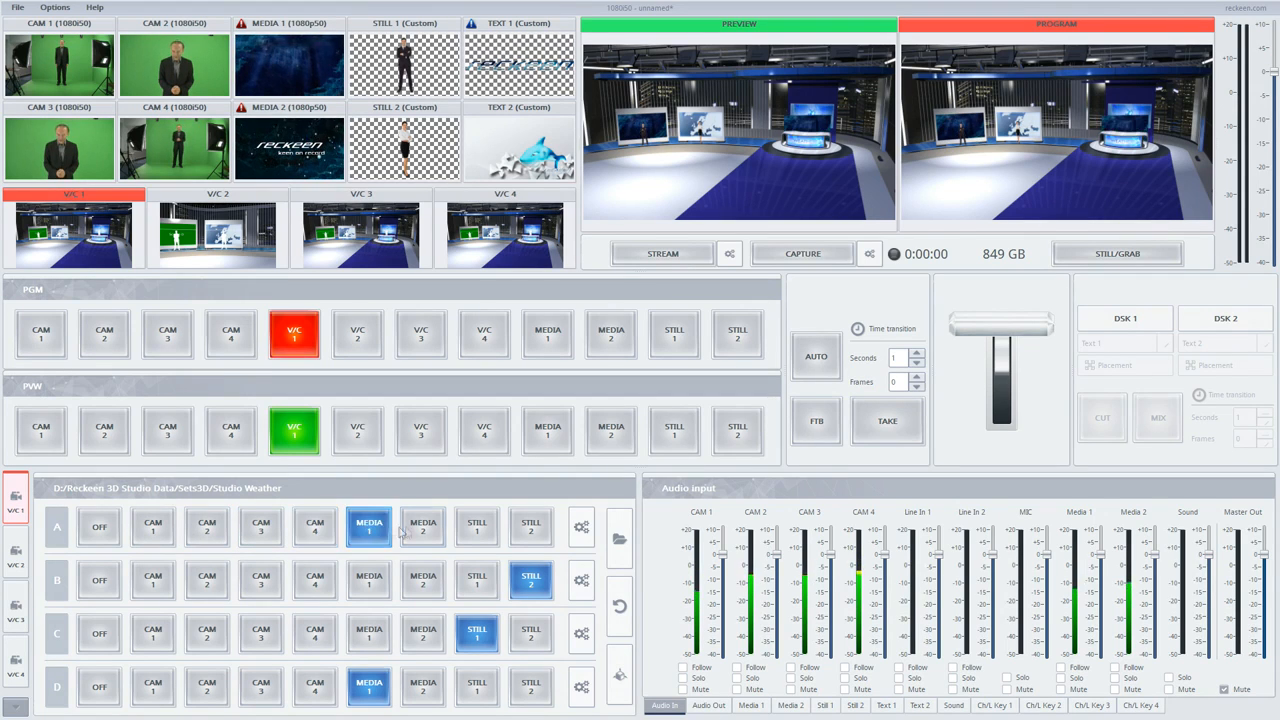
pyautogui.click(423, 527)
pyautogui.click(482, 528)
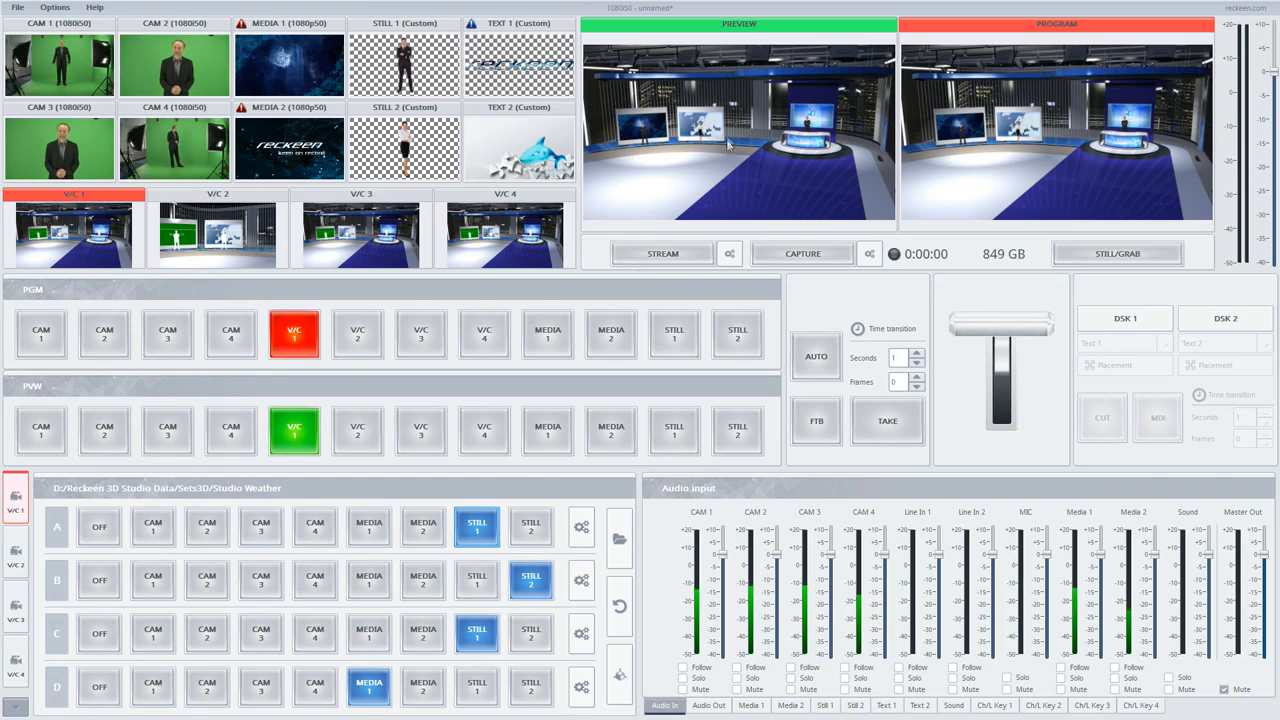
# Cycle V/C 1's bus B through OFF, CAM 1 to CAM 4 and MEDIA 1, and return it to STILL 2
pyautogui.click(99, 580)
pyautogui.click(153, 582)
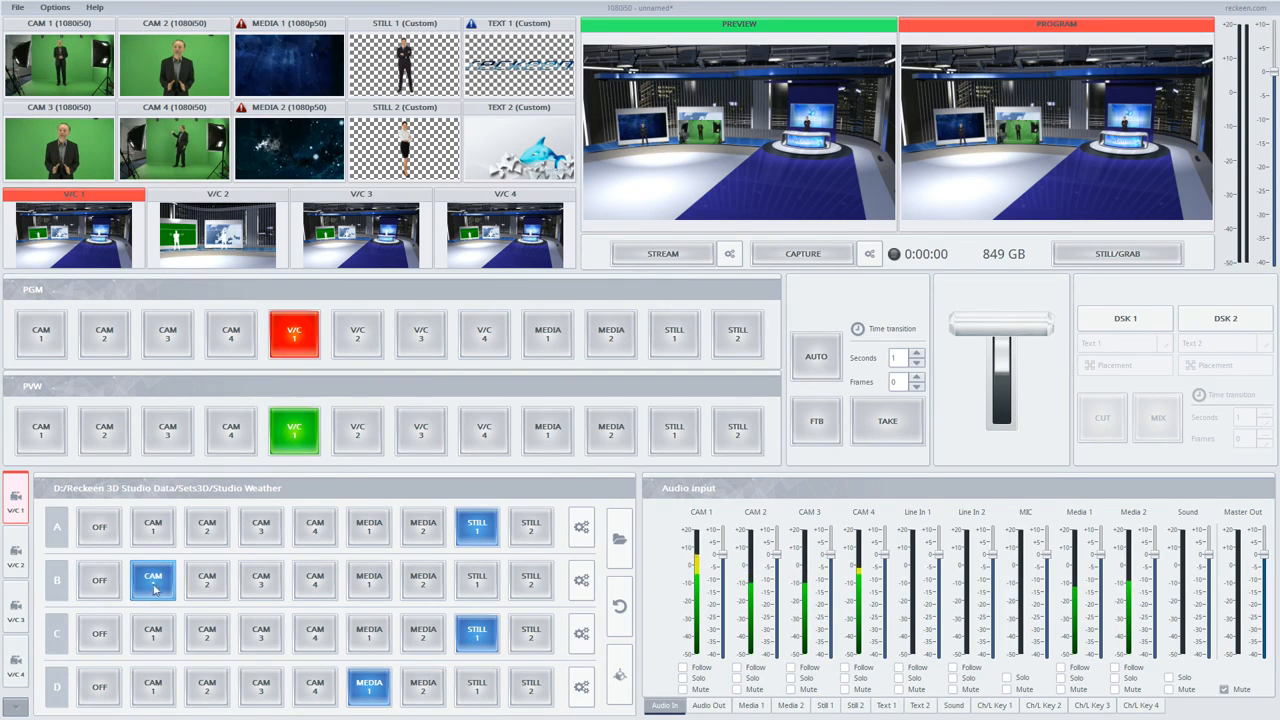
pyautogui.click(207, 582)
pyautogui.click(261, 582)
pyautogui.click(312, 590)
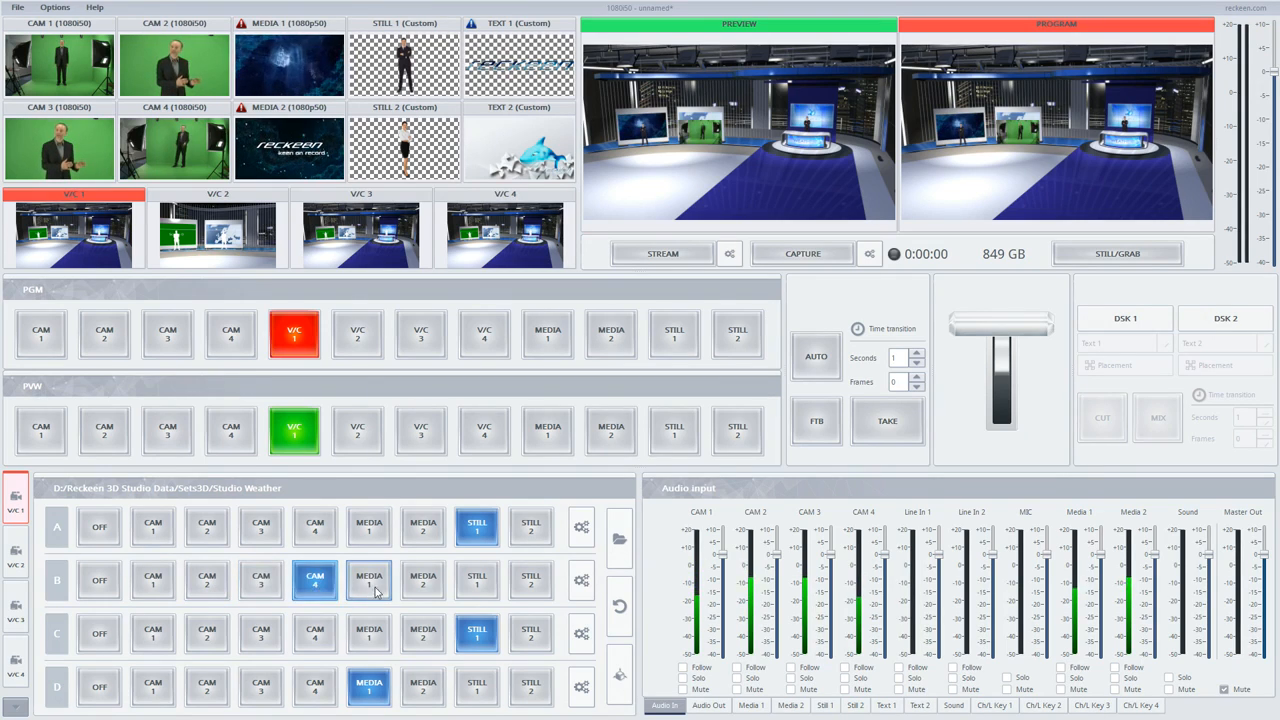
pyautogui.click(369, 584)
pyautogui.click(533, 585)
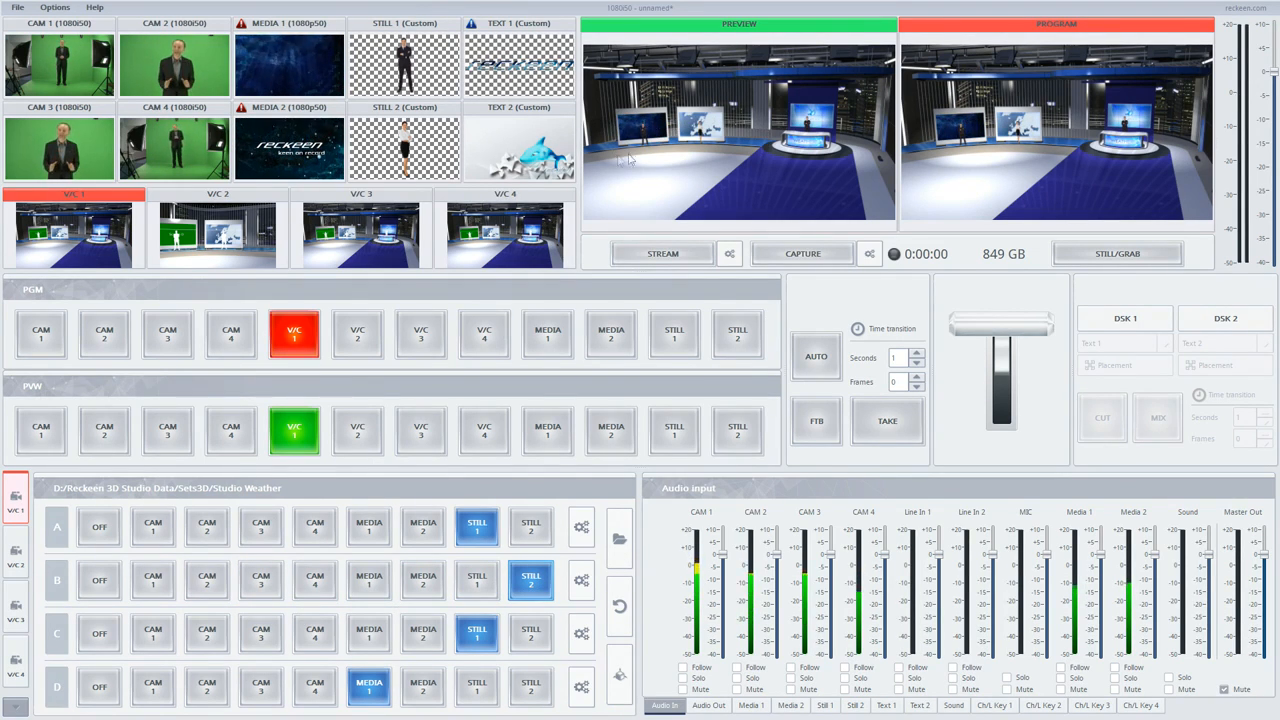
# Try the media sources and CAM 1 on V/C 1's bus C, and return it to STILL 1
pyautogui.click(423, 632)
pyautogui.click(383, 627)
pyautogui.click(530, 632)
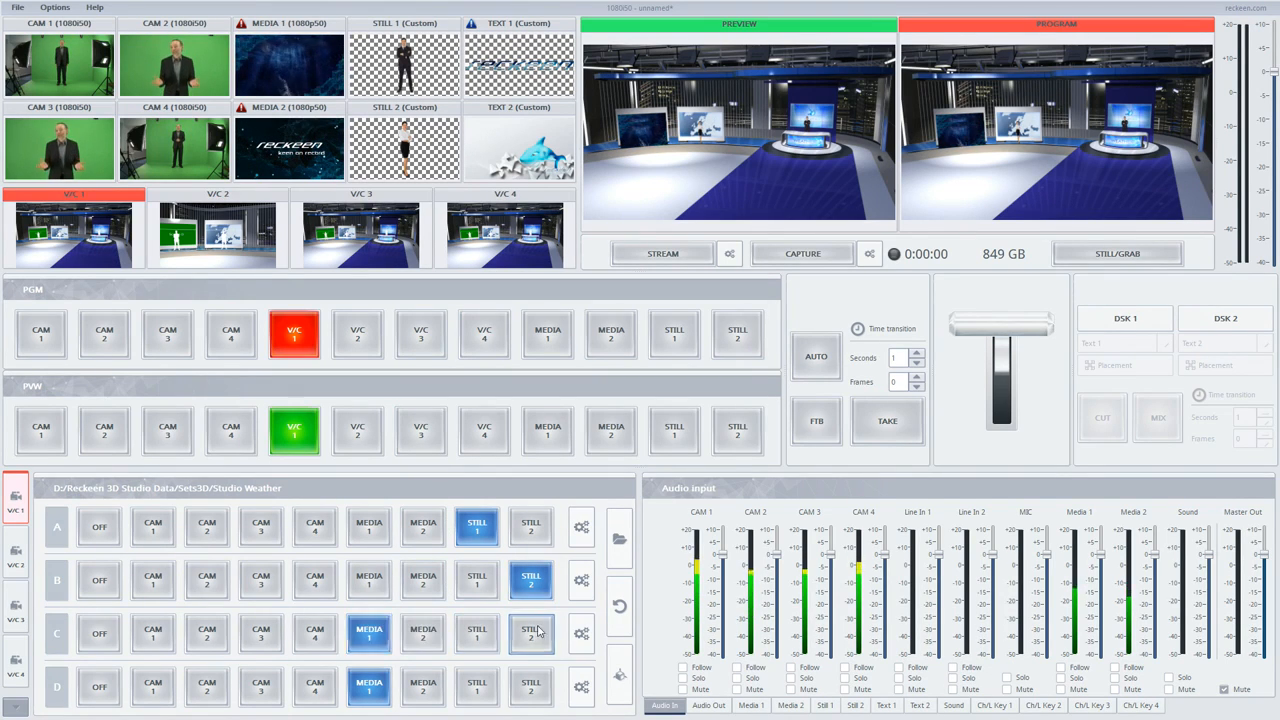
pyautogui.click(472, 631)
pyautogui.click(153, 632)
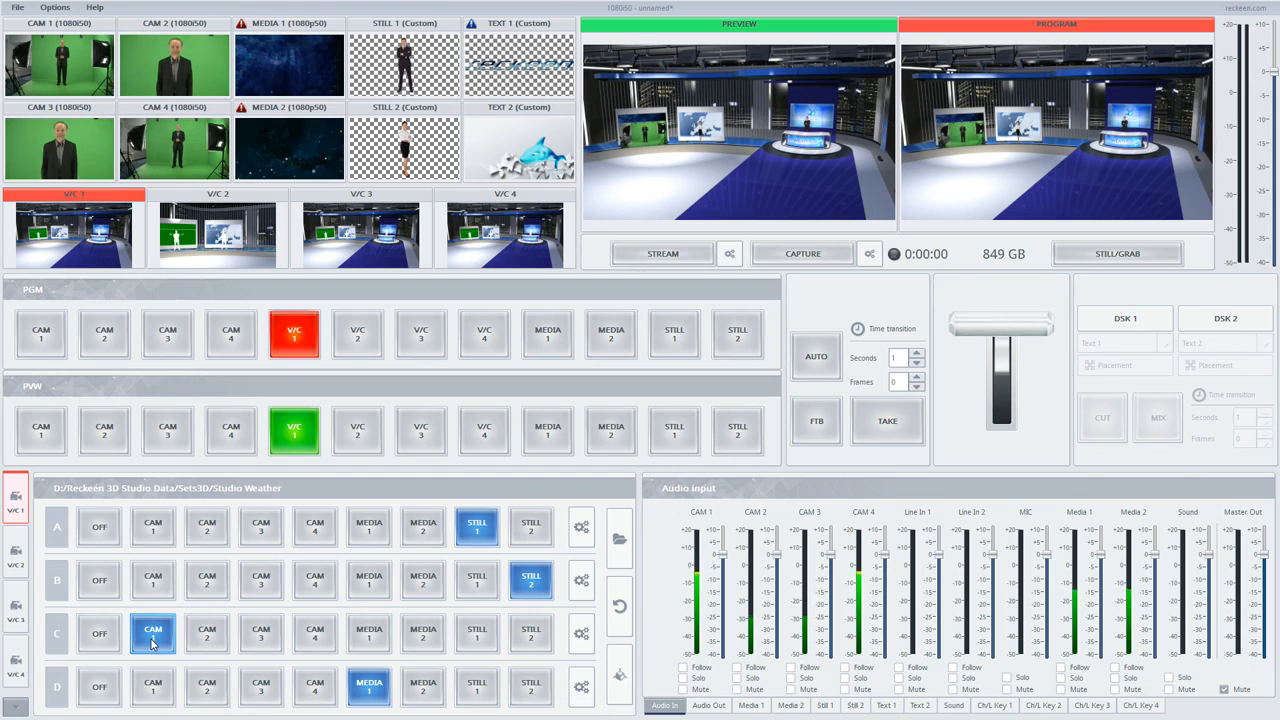
pyautogui.click(477, 632)
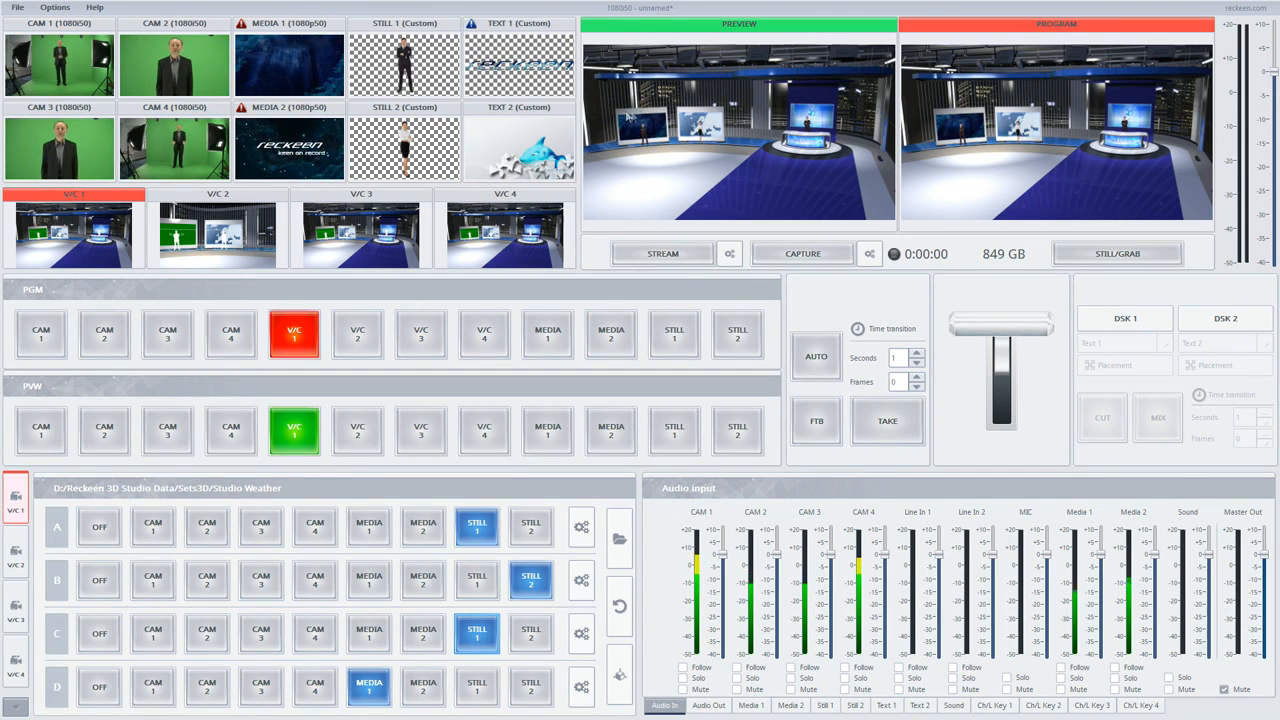
# Try OFF, CAM 2 and MEDIA 1 on V/C 1's bus D, and set its source to MEDIA 2
pyautogui.click(112, 688)
pyautogui.click(208, 692)
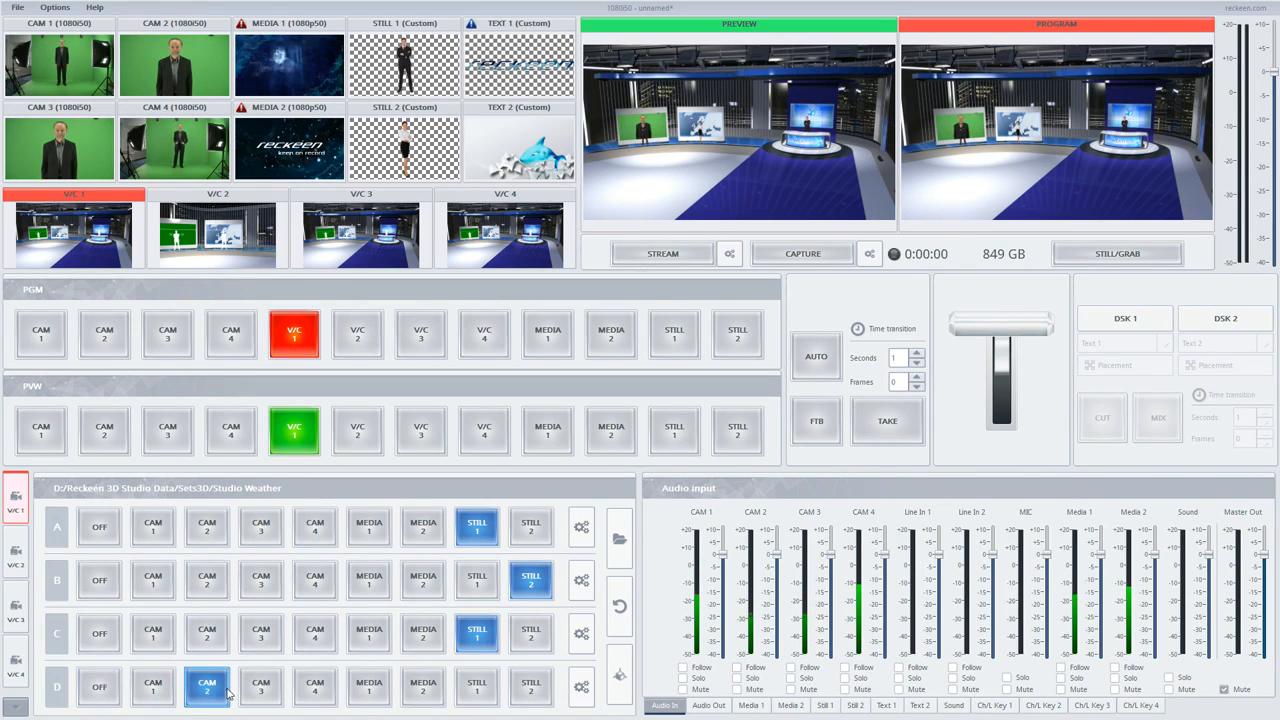
pyautogui.click(364, 692)
pyautogui.click(430, 692)
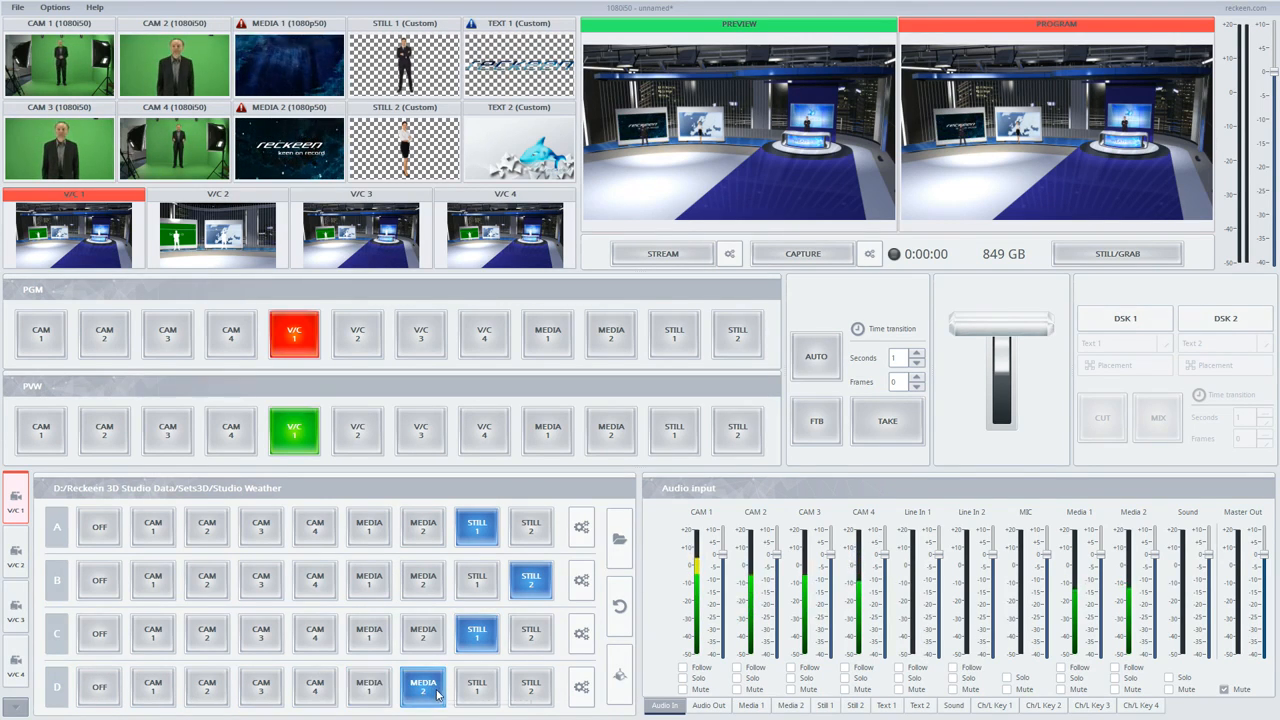
# Move V/C 1 to virtual camera CAM3 and turn its source bus C off
pyautogui.click(26, 709)
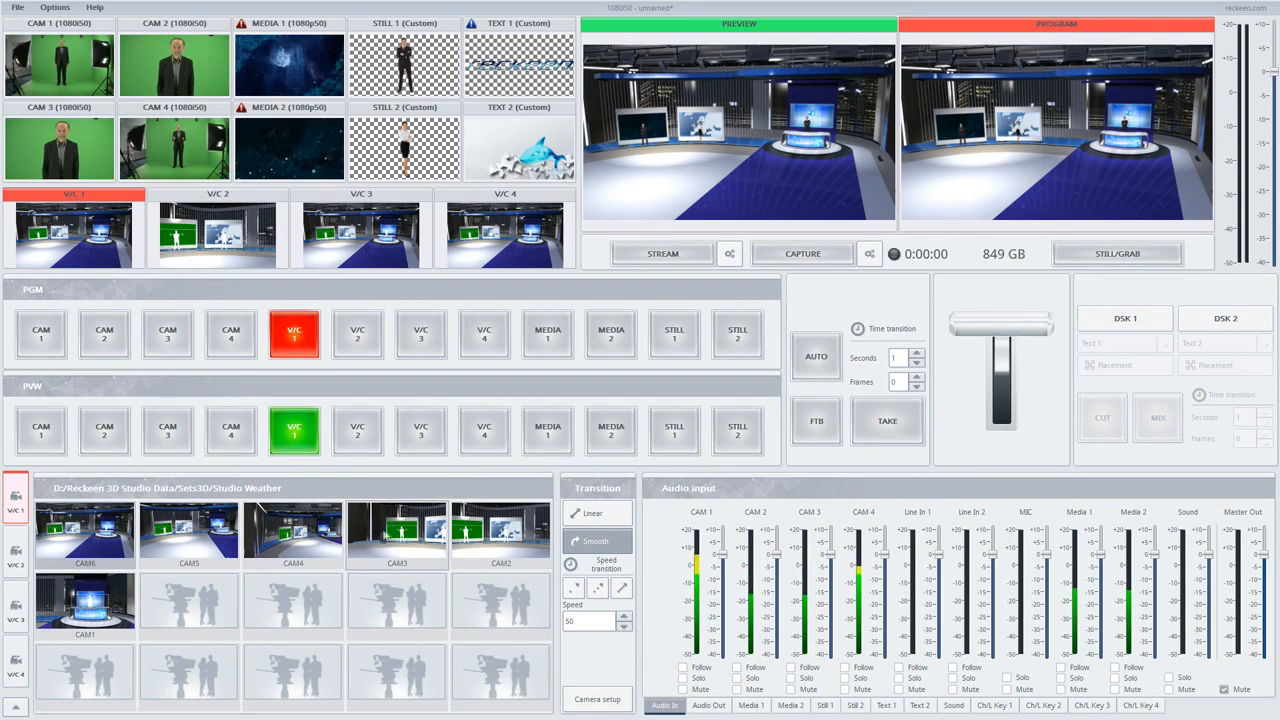
pyautogui.click(388, 535)
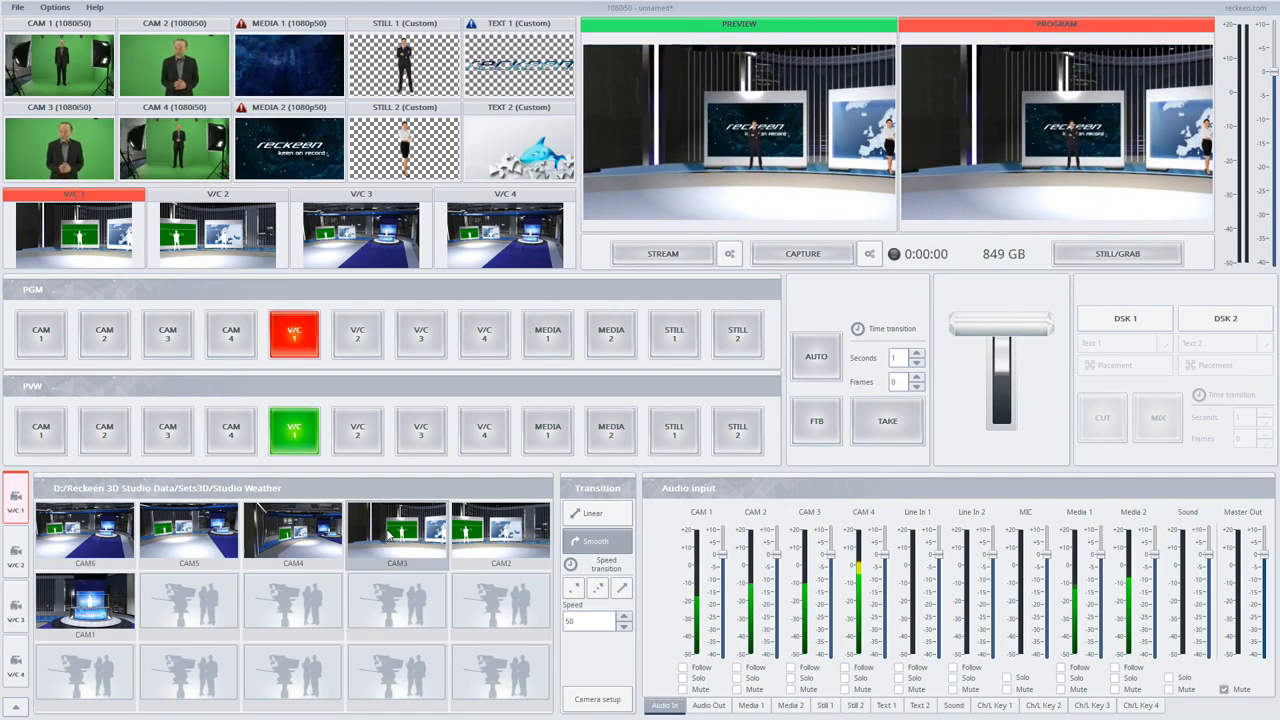
pyautogui.click(15, 706)
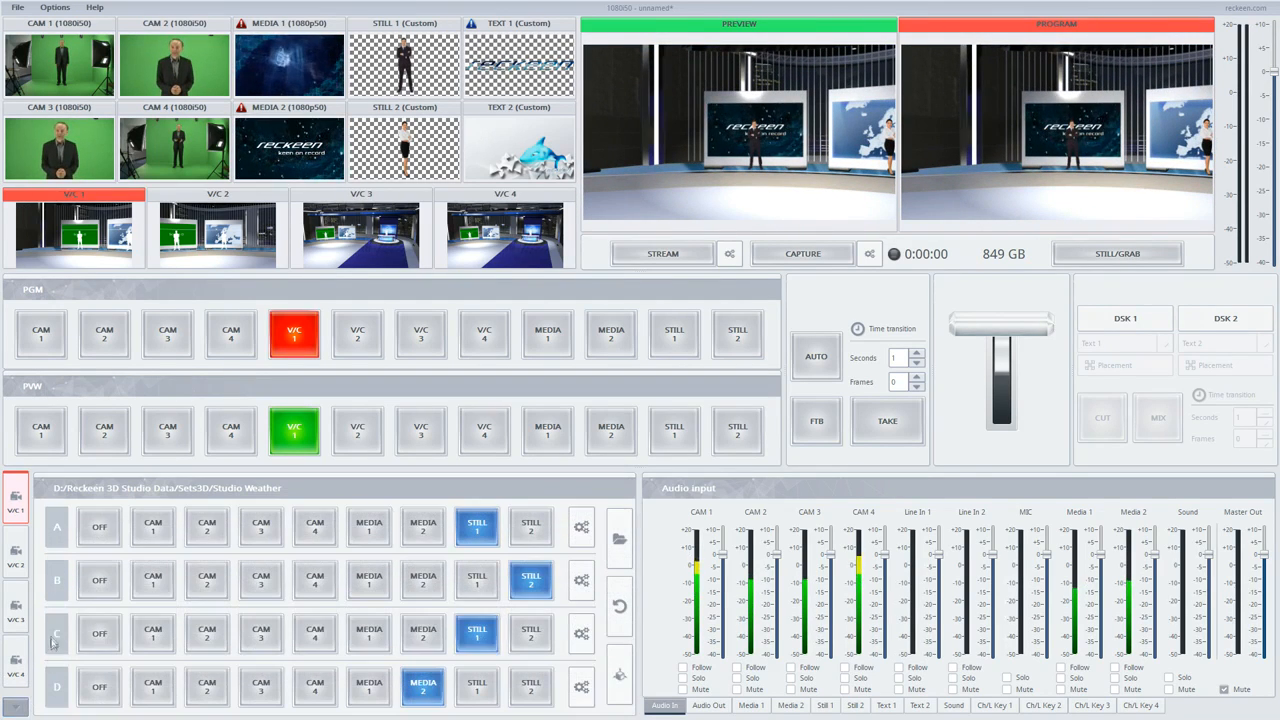
pyautogui.click(99, 636)
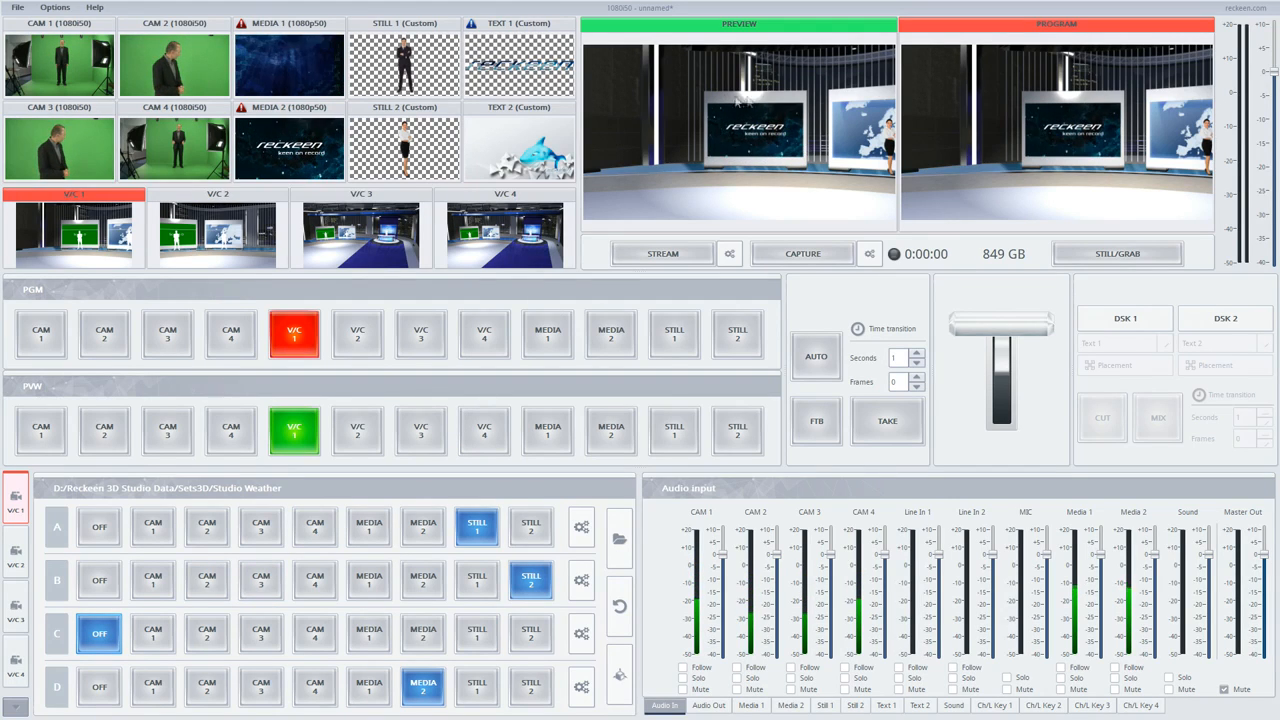
# Open the trigger configuration for Key F3 and set its mode to Advanced
pyautogui.click(55, 7)
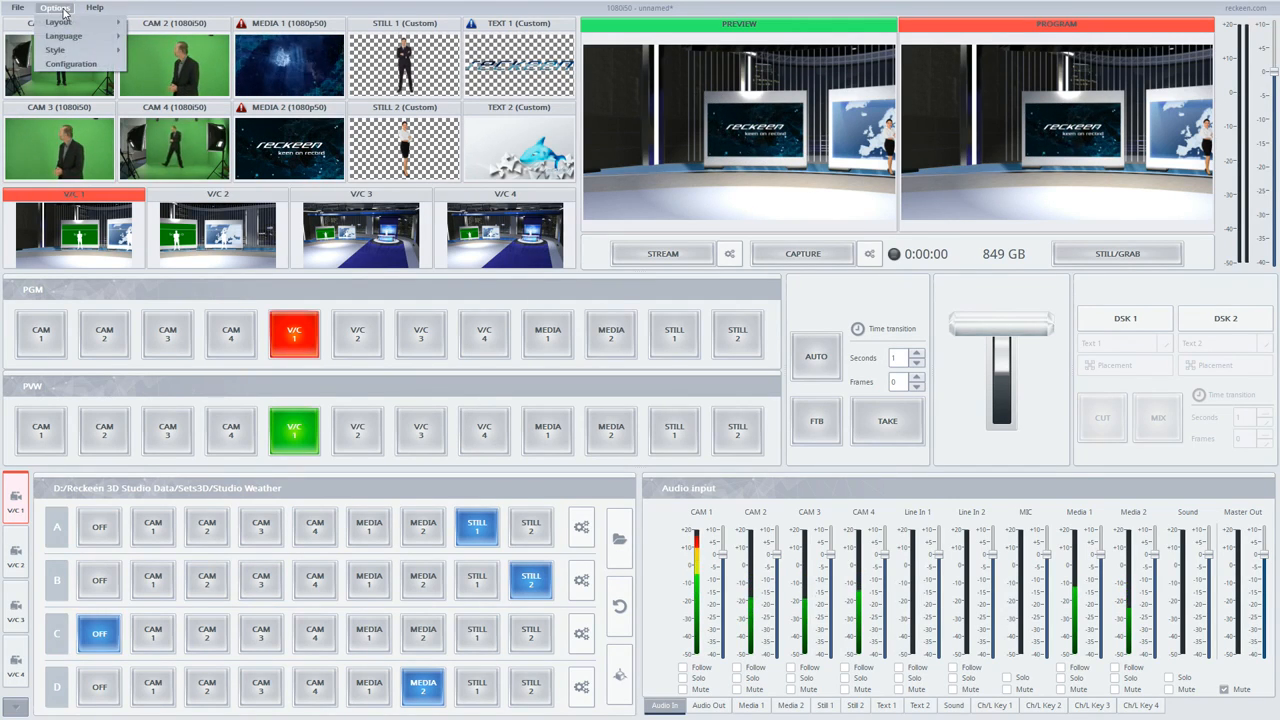
pyautogui.click(74, 64)
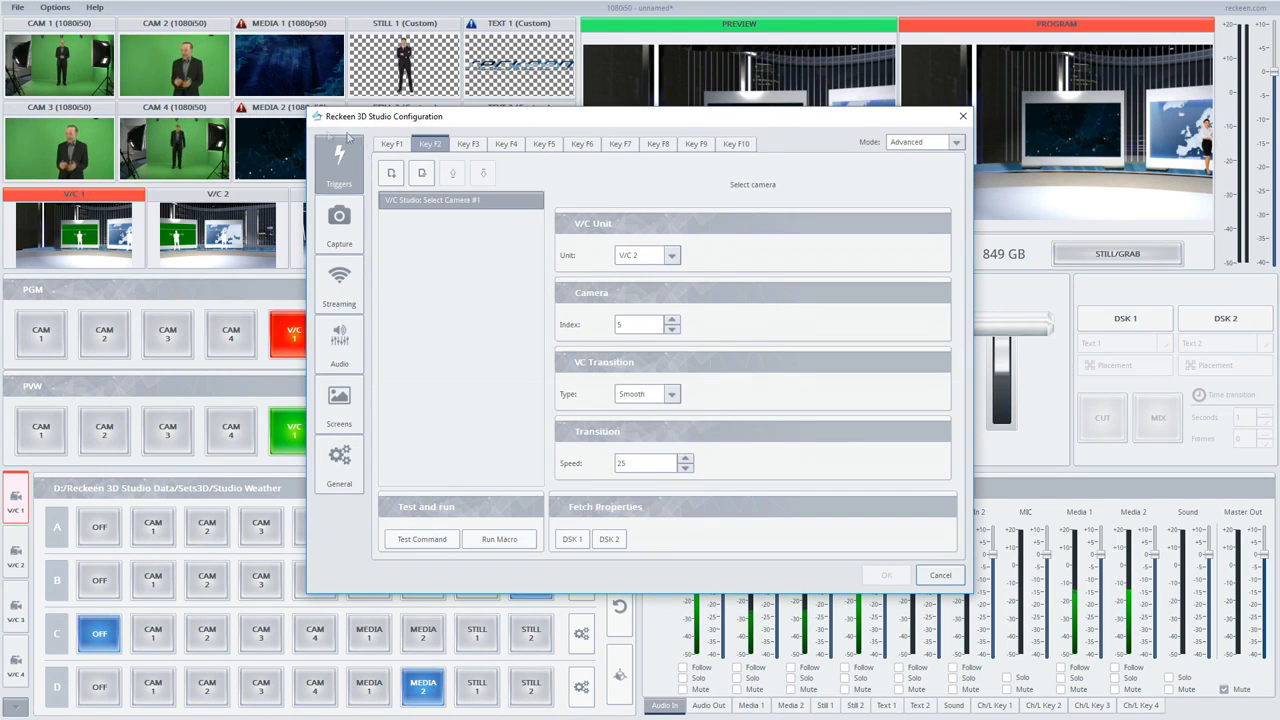
pyautogui.click(468, 143)
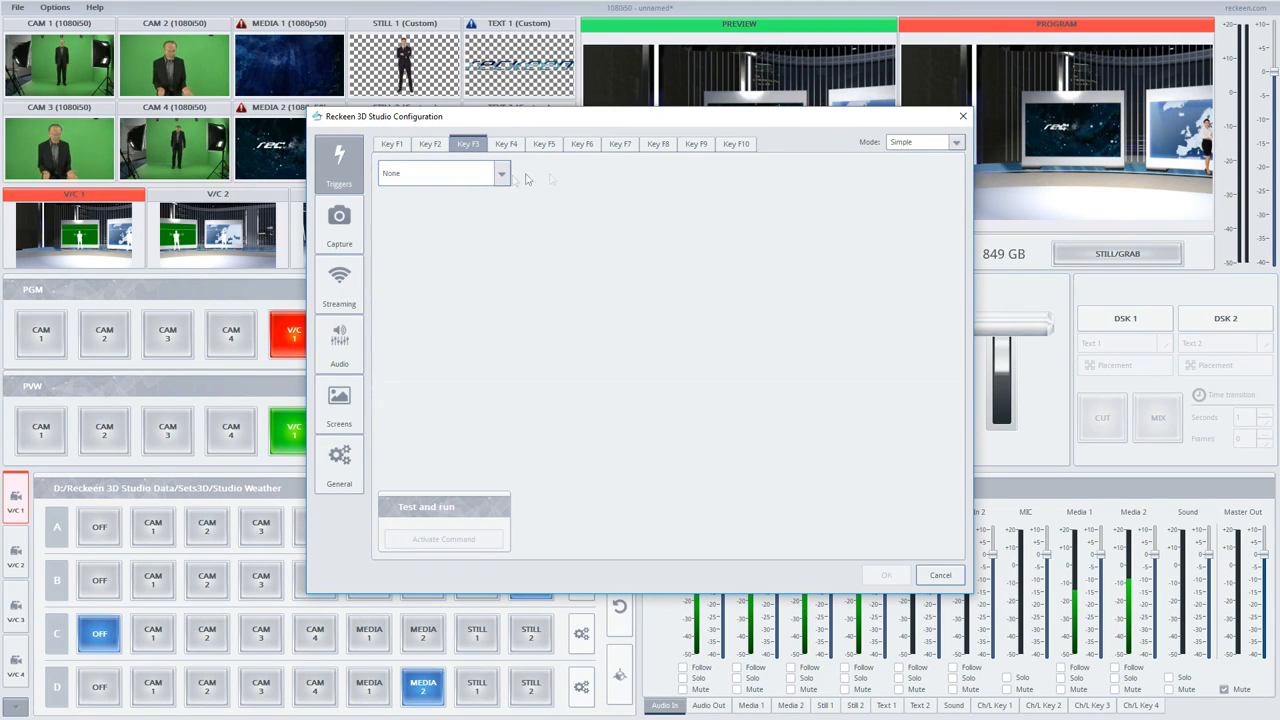
pyautogui.click(920, 141)
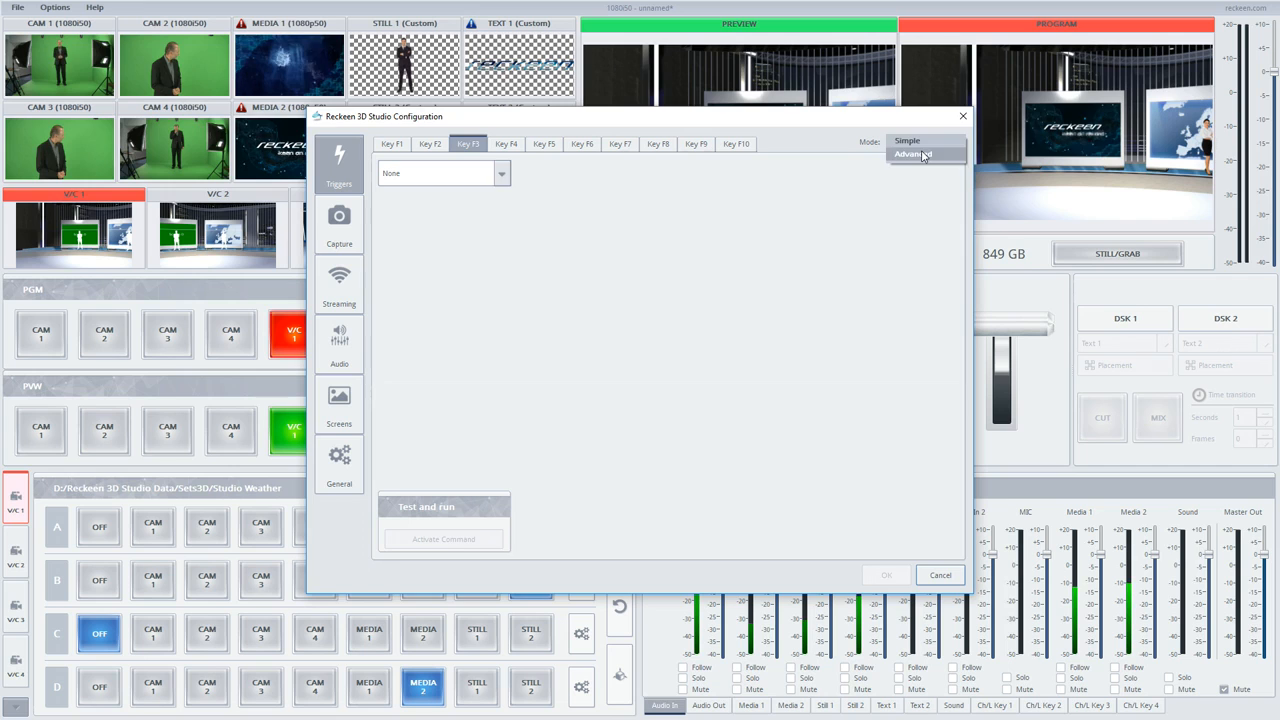
pyautogui.click(912, 154)
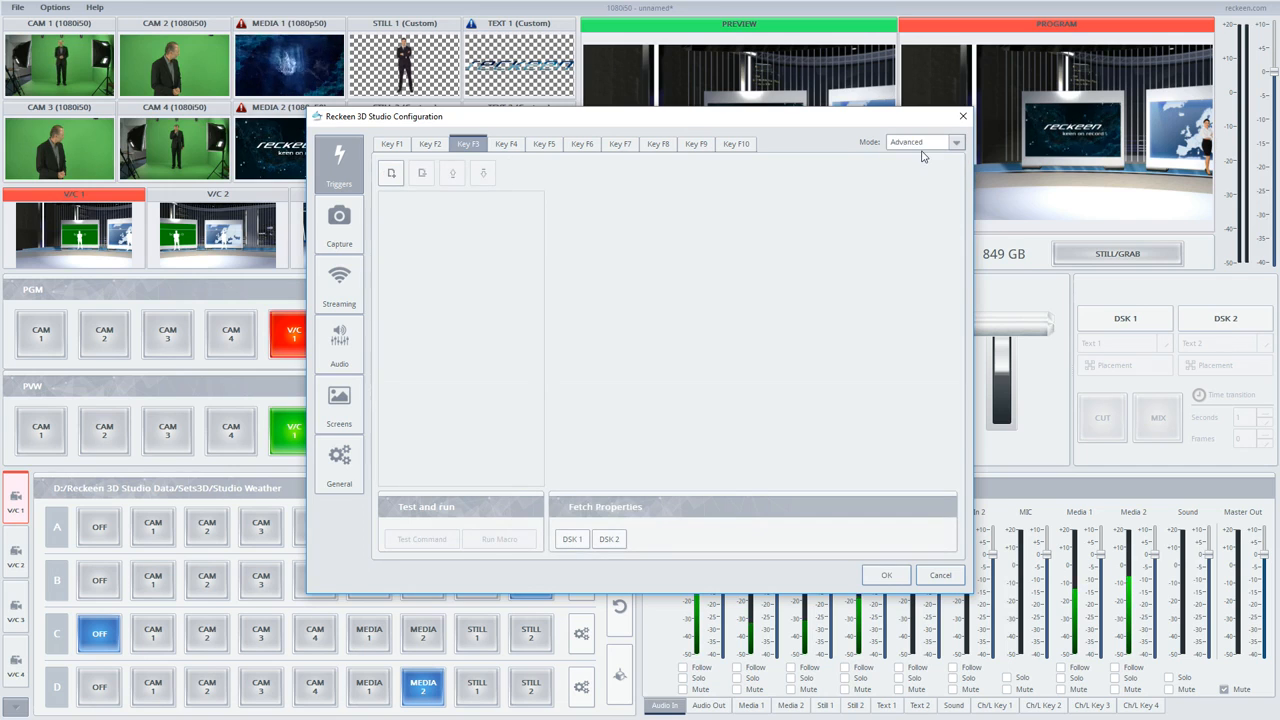
# Add a V/C Studio Set Bus D Source command with stream Media 2 to F3, save it, and test the trigger with V/C 1's bus D off
pyautogui.click(391, 173)
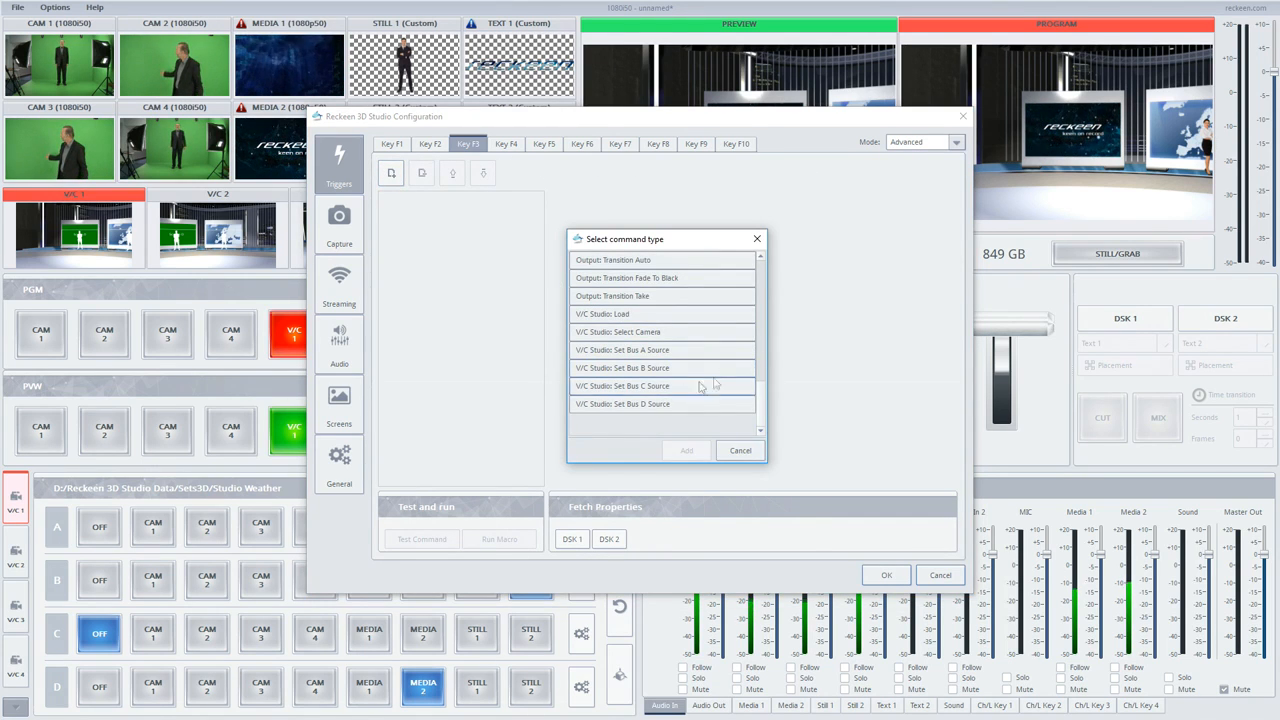
pyautogui.click(589, 408)
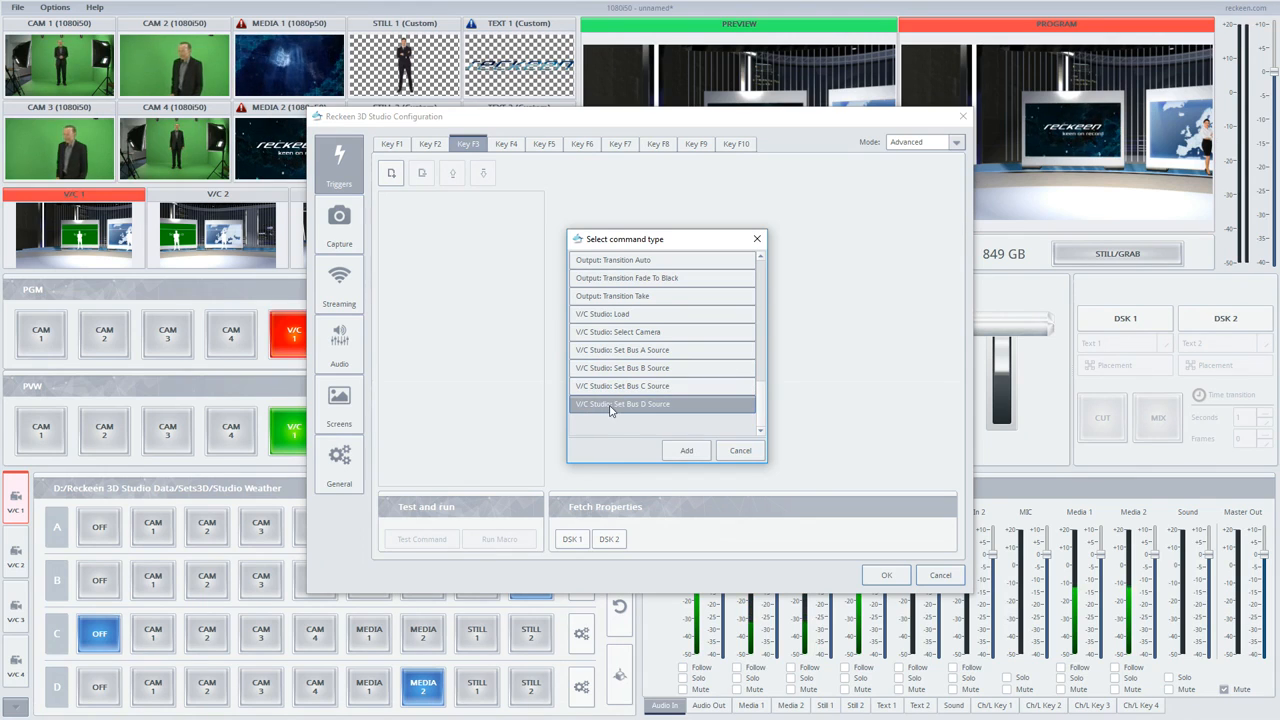
pyautogui.doubleClick(668, 406)
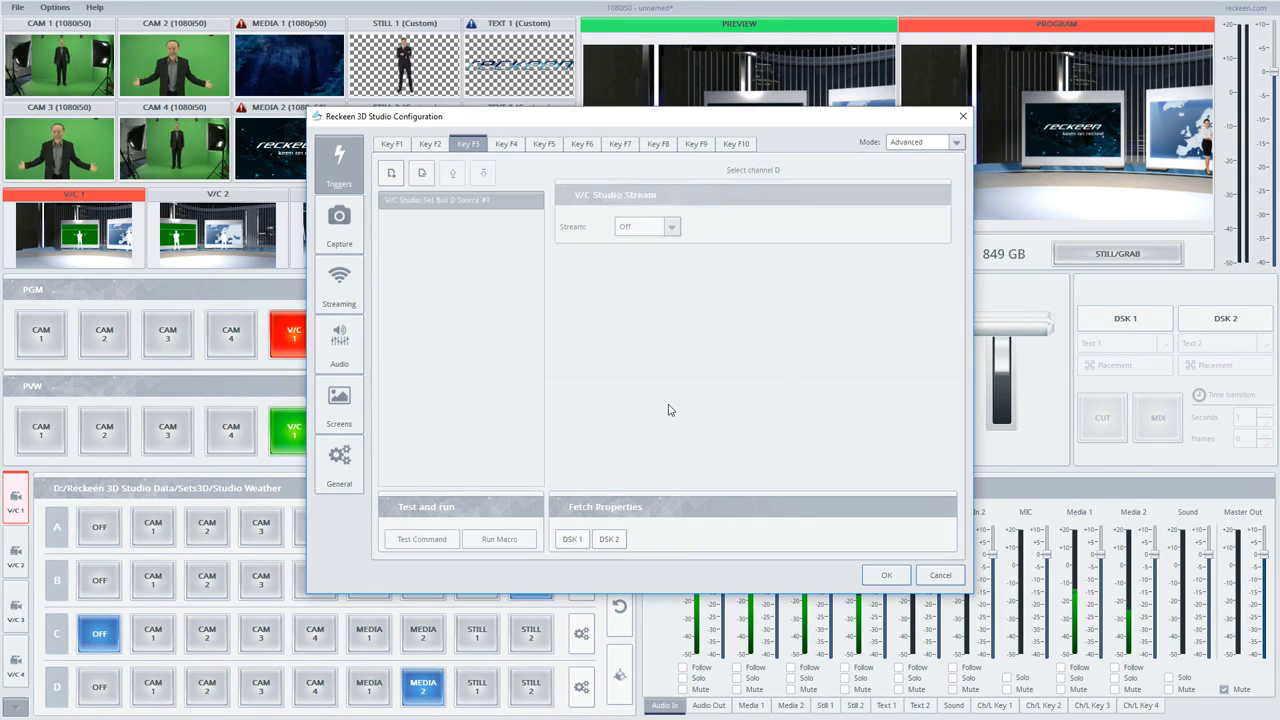
pyautogui.click(672, 228)
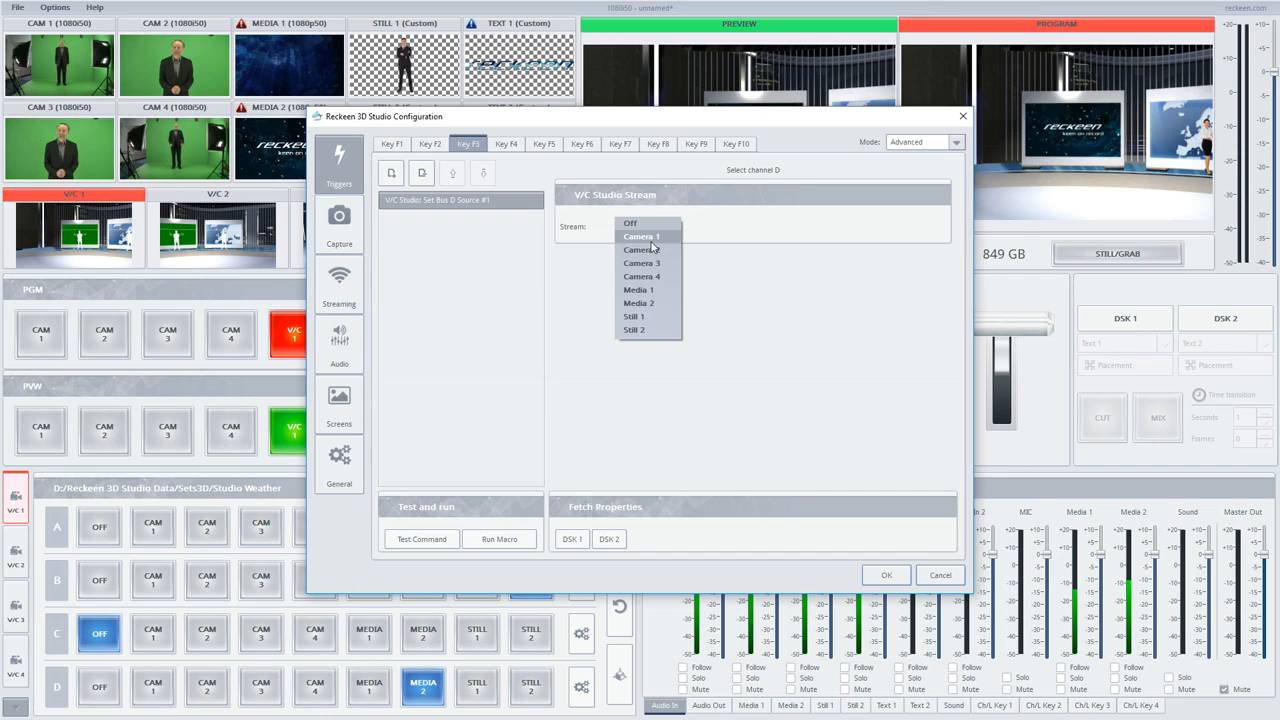
pyautogui.click(642, 303)
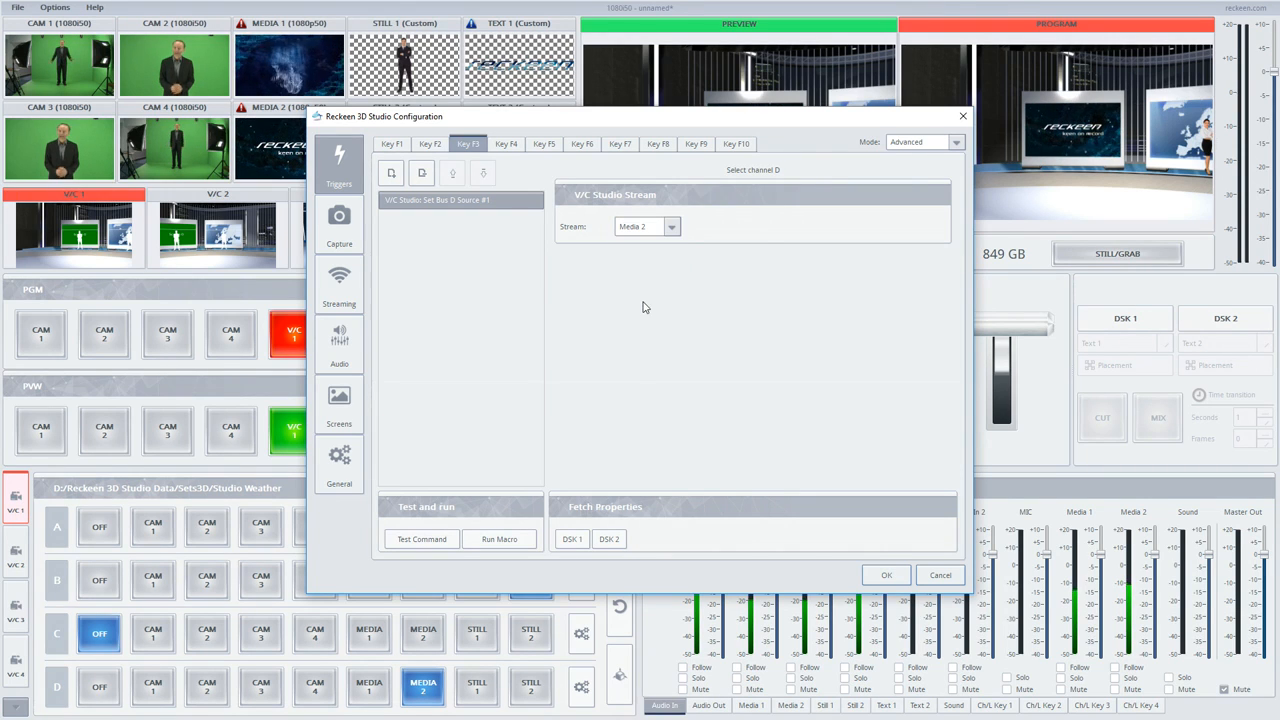
pyautogui.click(880, 575)
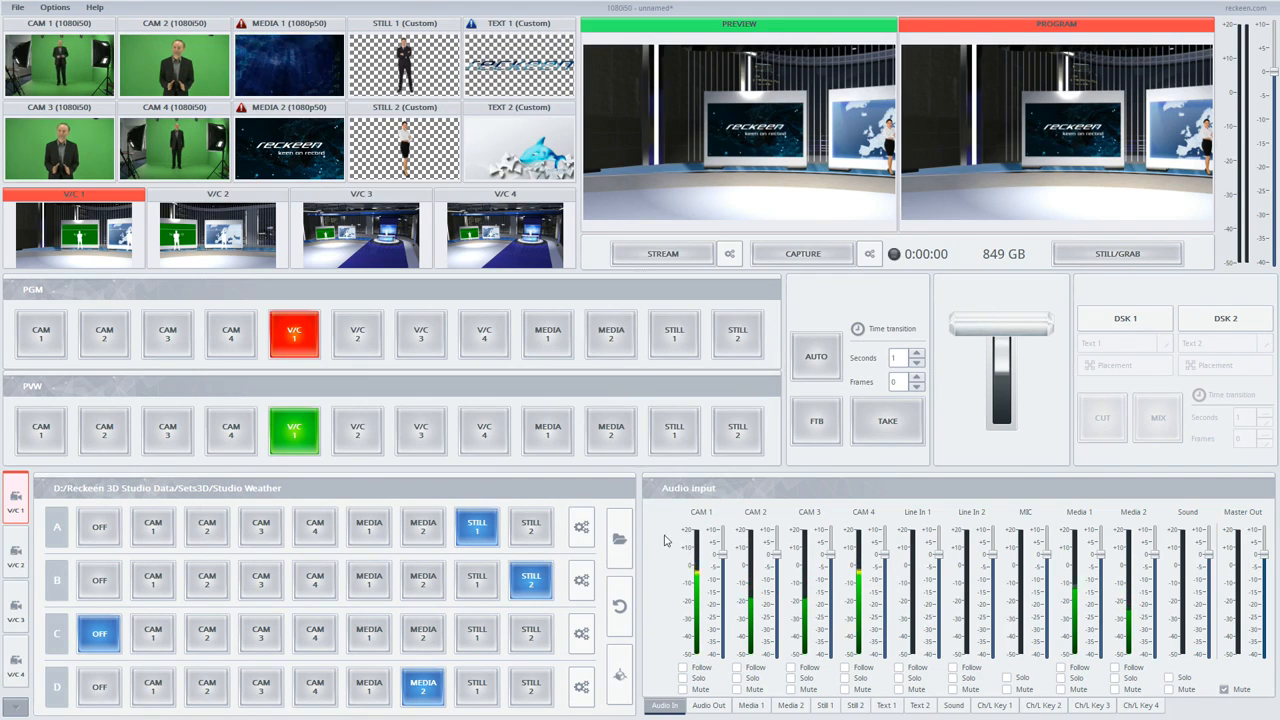
pyautogui.click(100, 687)
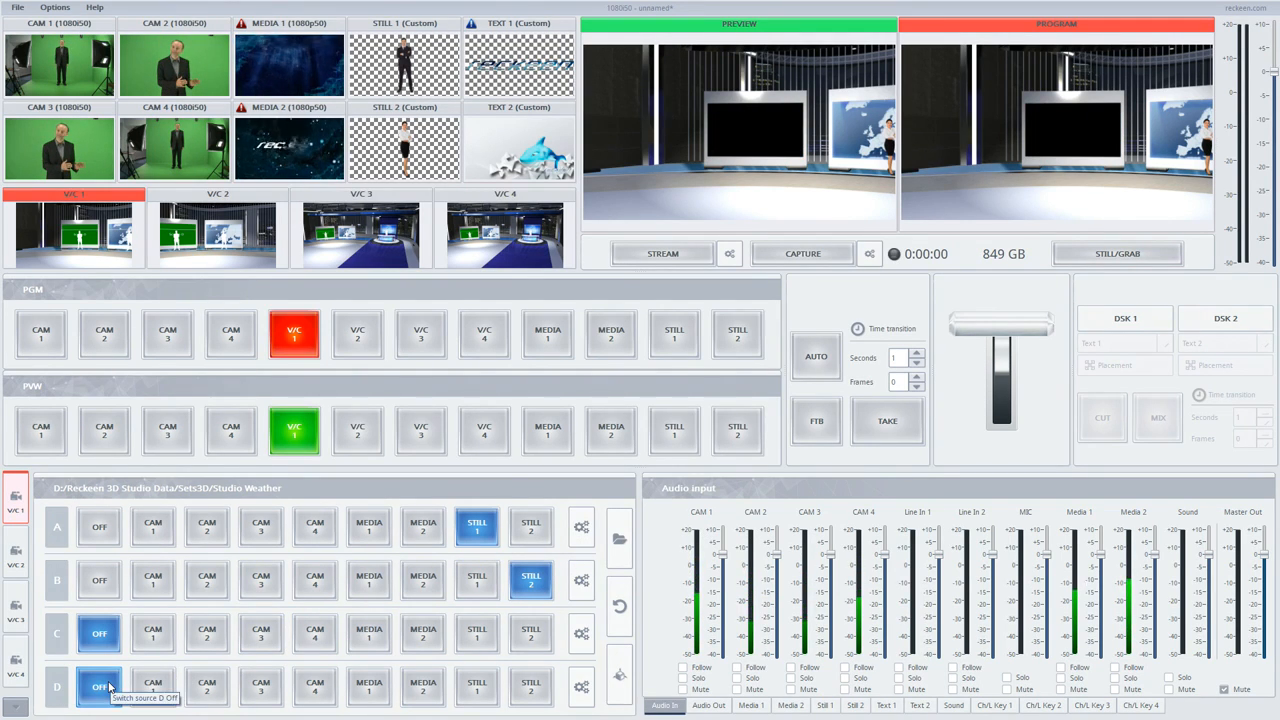
pyautogui.click(108, 686)
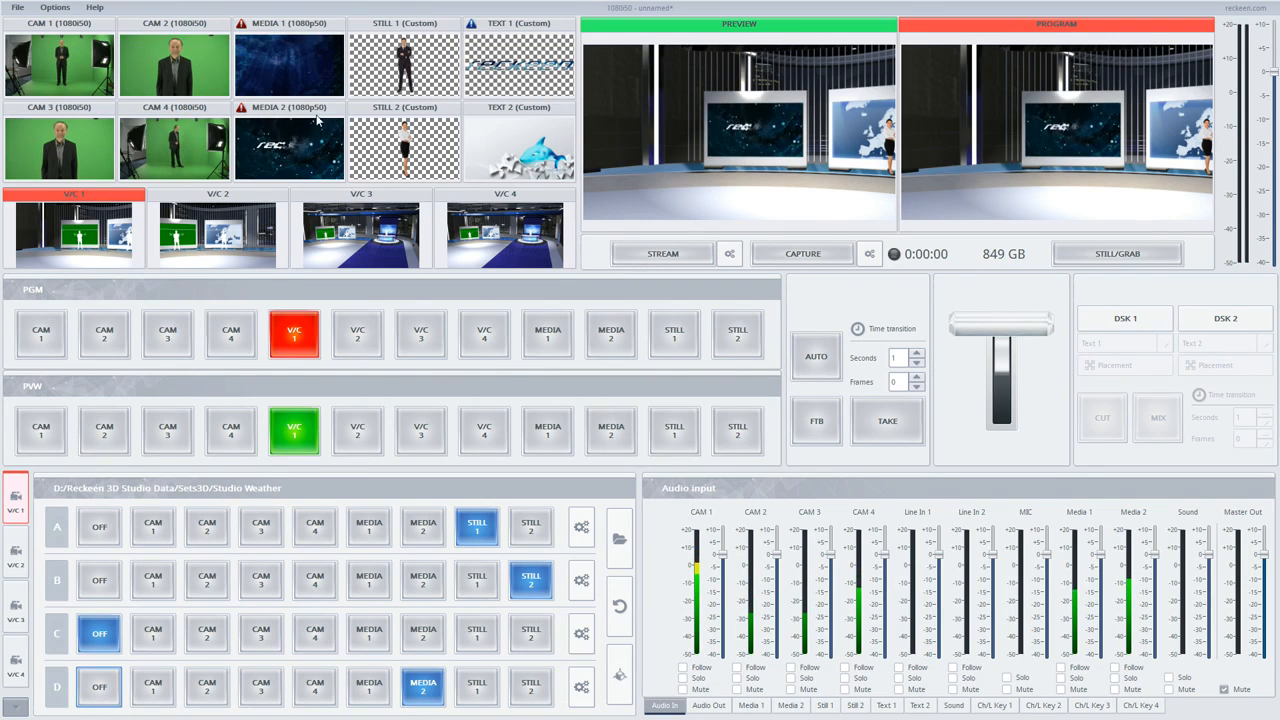
# Add a Set Bus A Source command with stream Camera 1 to the F3 trigger and place it above the bus D command
pyautogui.click(62, 8)
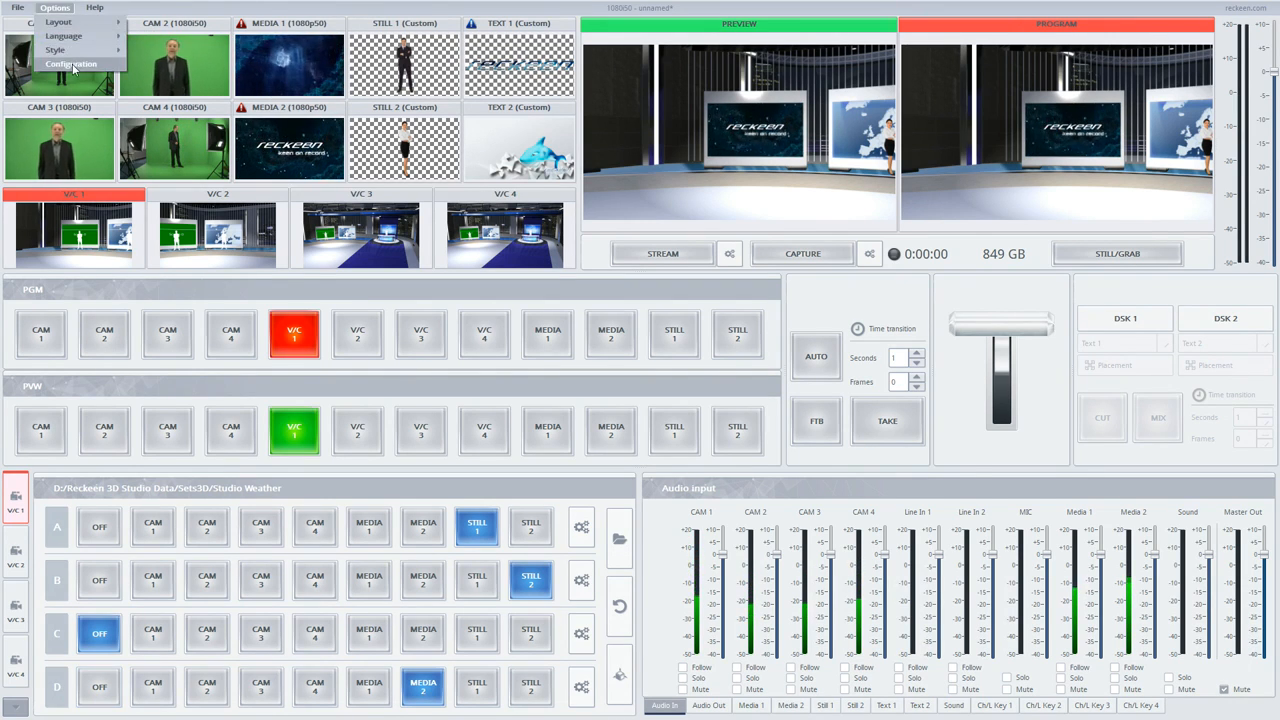
pyautogui.click(60, 50)
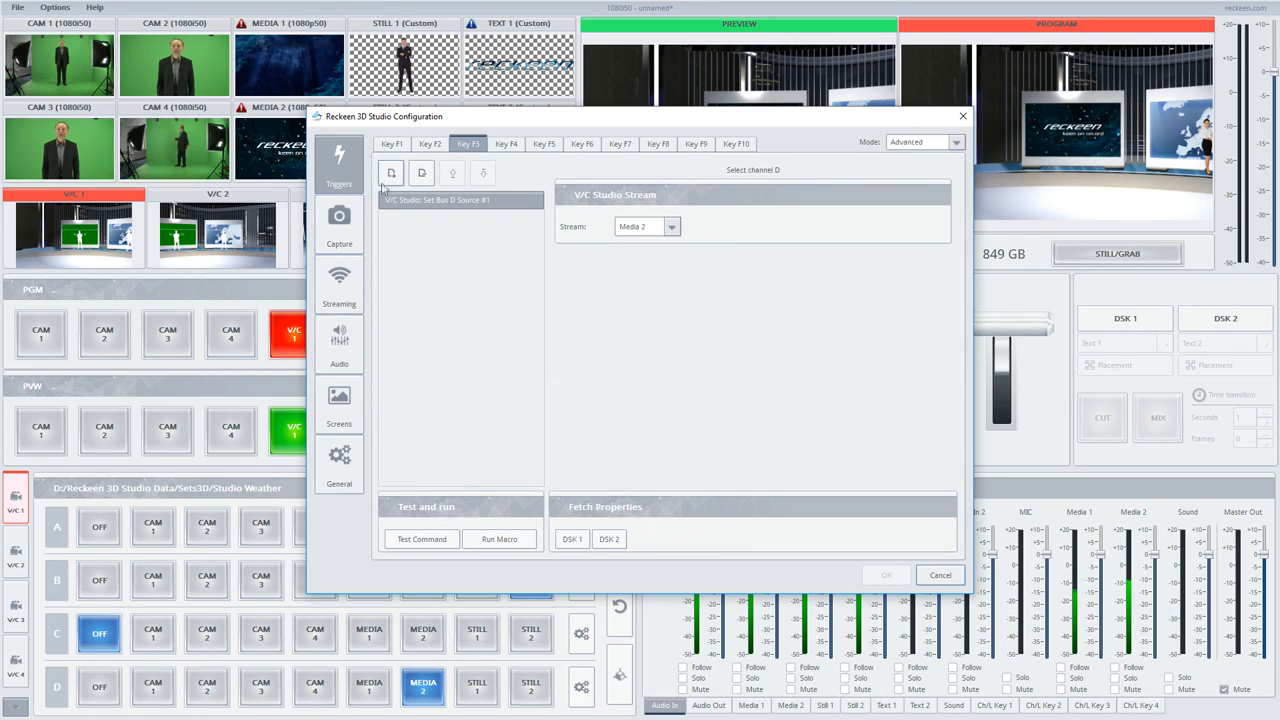
pyautogui.click(391, 174)
pyautogui.doubleClick(641, 350)
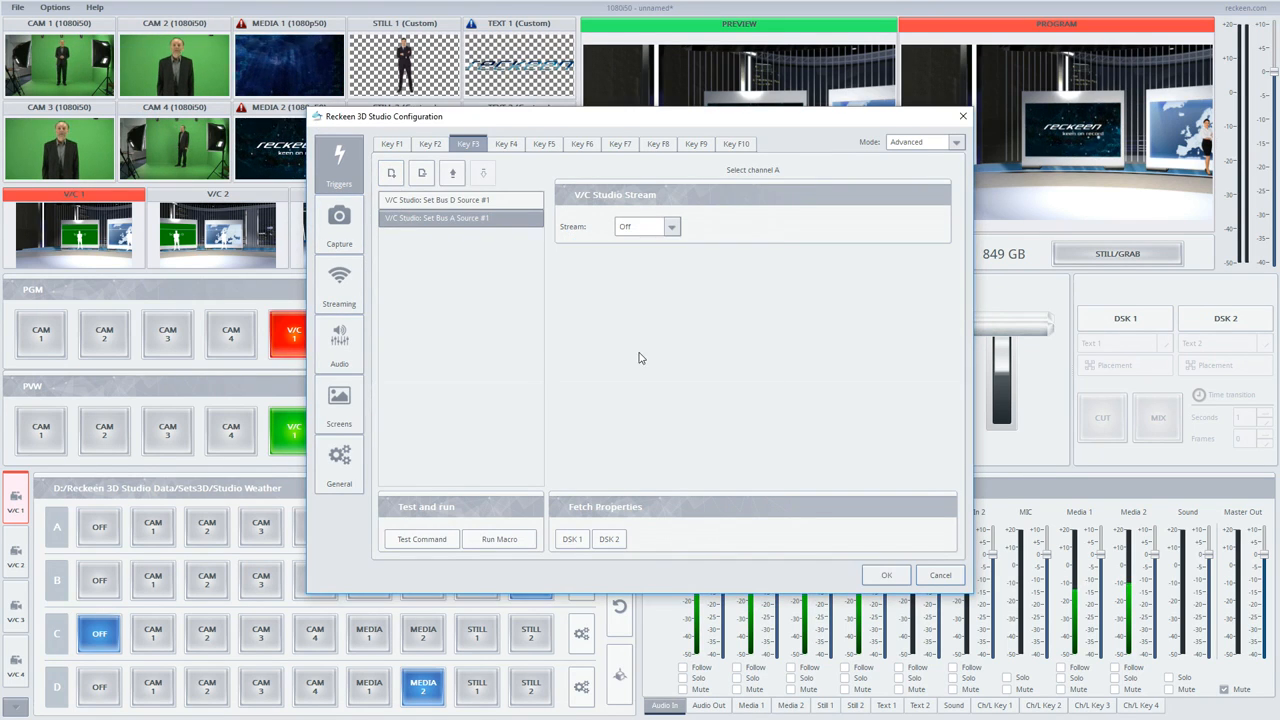
pyautogui.click(646, 228)
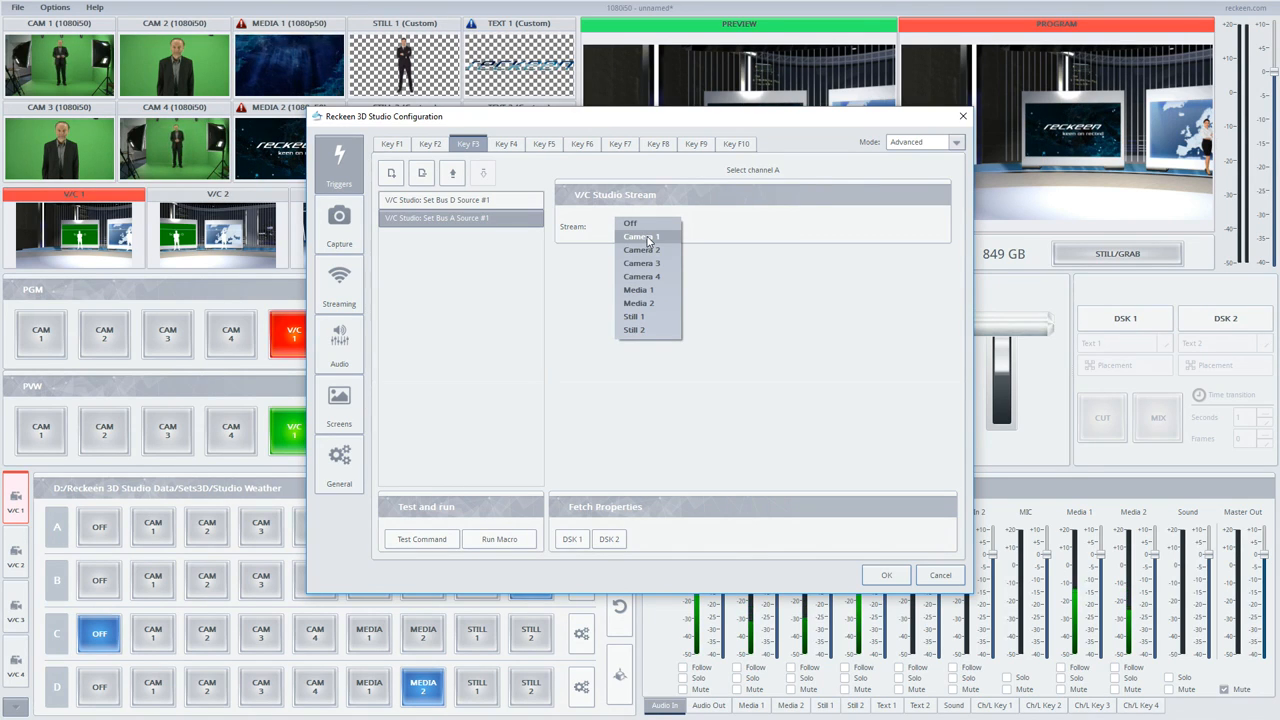
pyautogui.click(648, 238)
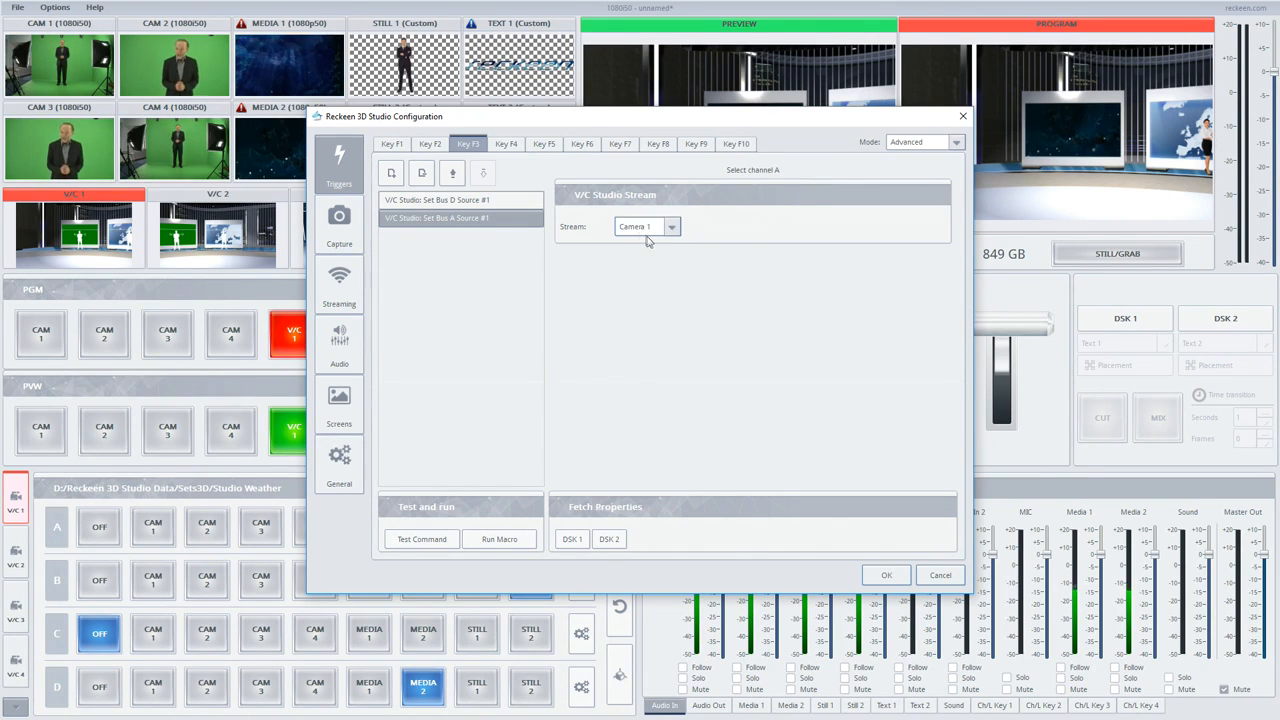
pyautogui.click(452, 173)
# Add a Set Bus B Source command with stream Camera 2 to F3 and move it directly after the bus A command
pyautogui.click(391, 173)
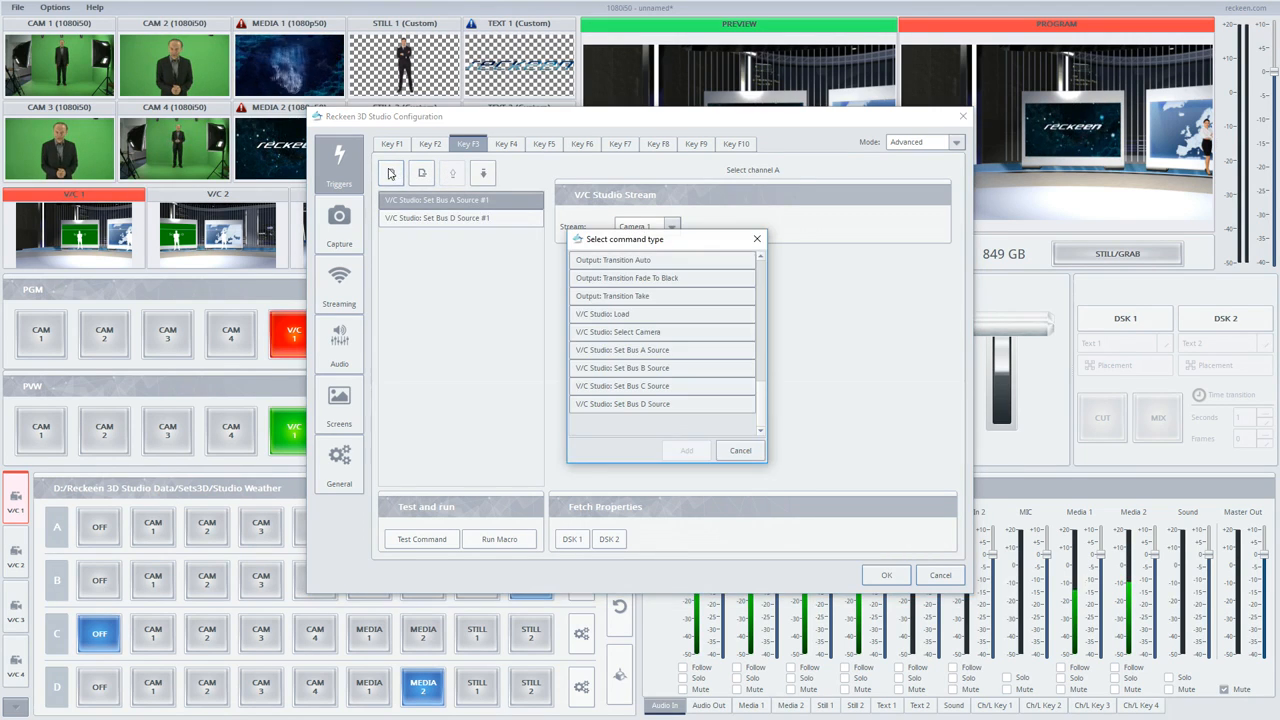
pyautogui.doubleClick(651, 370)
pyautogui.click(633, 228)
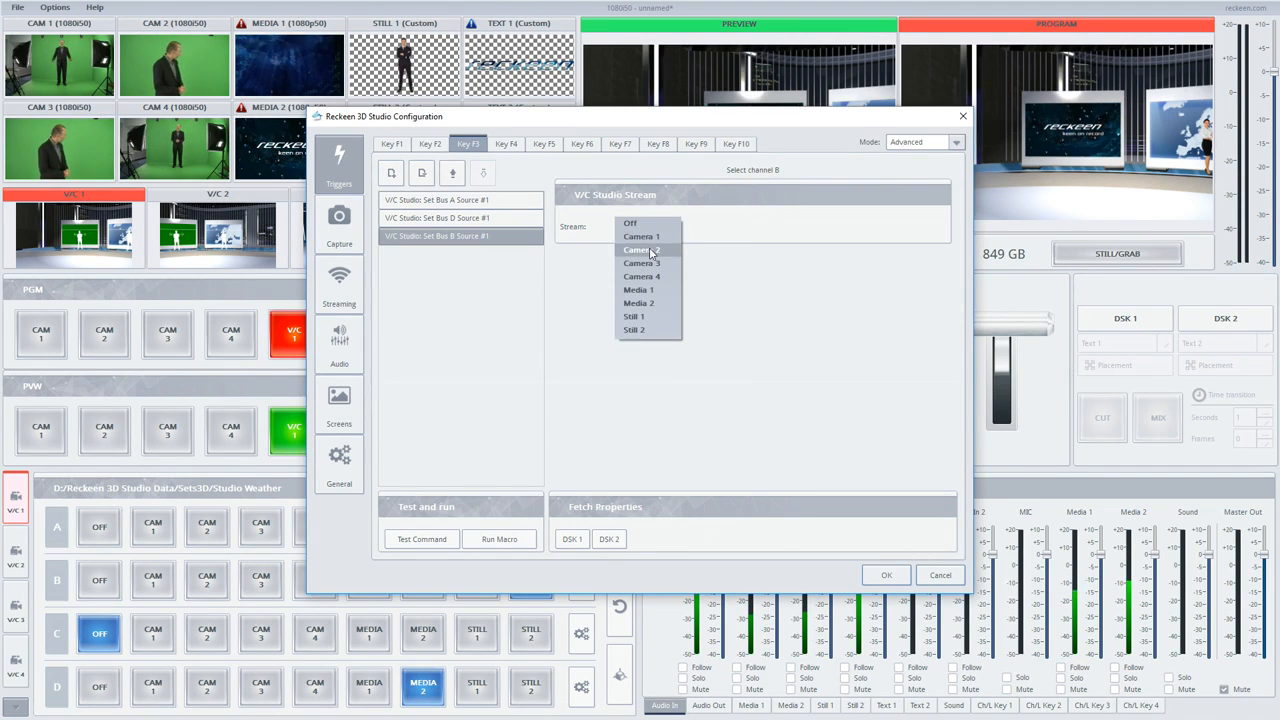
pyautogui.click(651, 250)
pyautogui.click(452, 173)
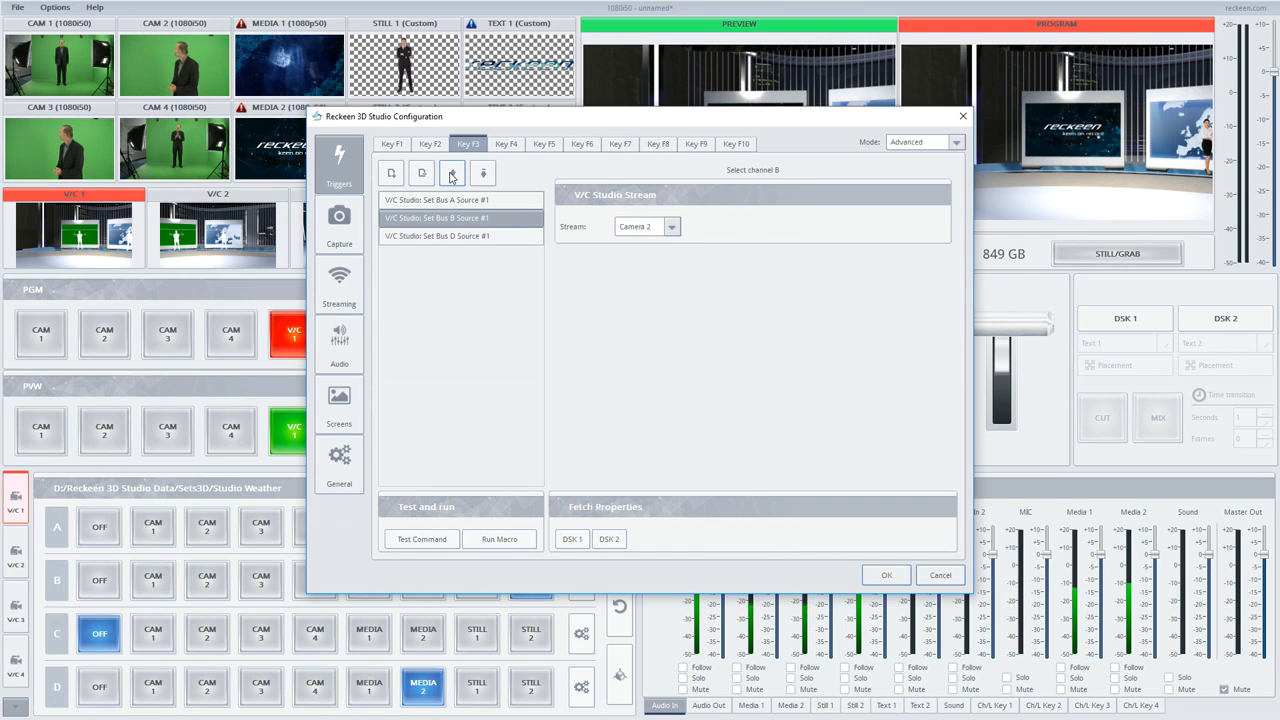
# Add a Set Bus C Source command with stream Camera 3 between F3's bus B and bus D commands, and save the configuration
pyautogui.click(421, 173)
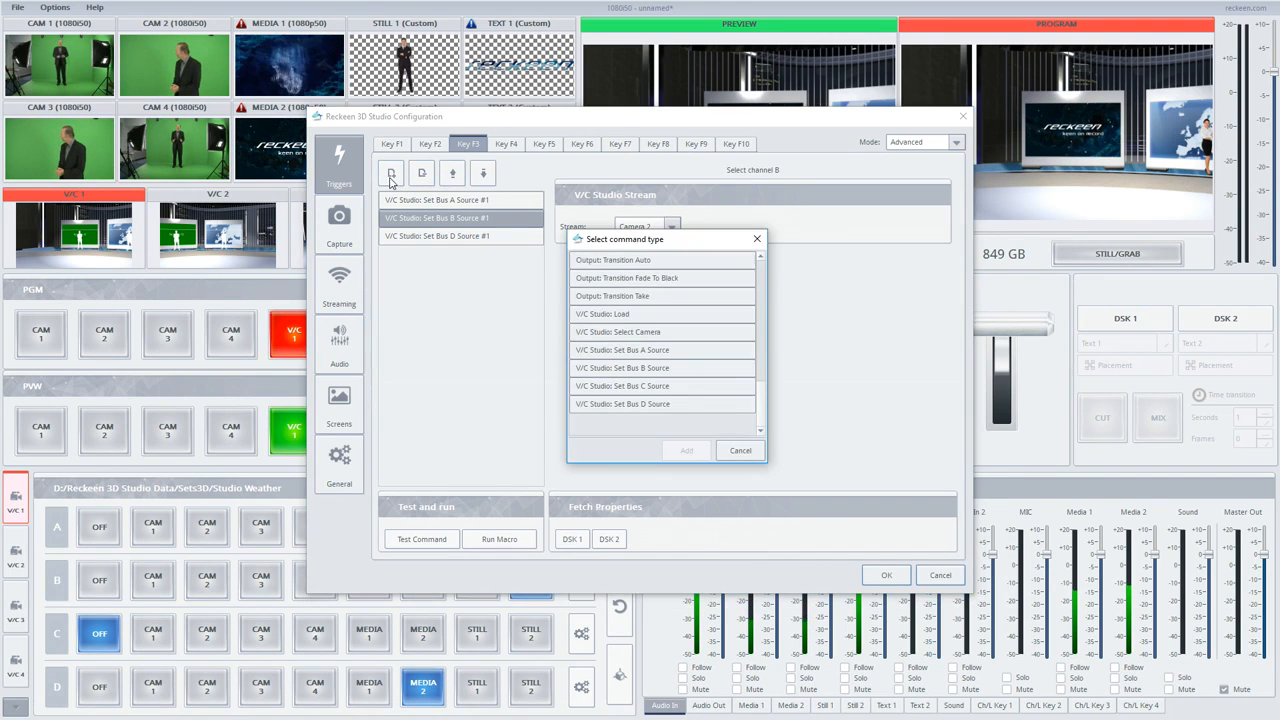
pyautogui.doubleClick(652, 388)
pyautogui.click(646, 229)
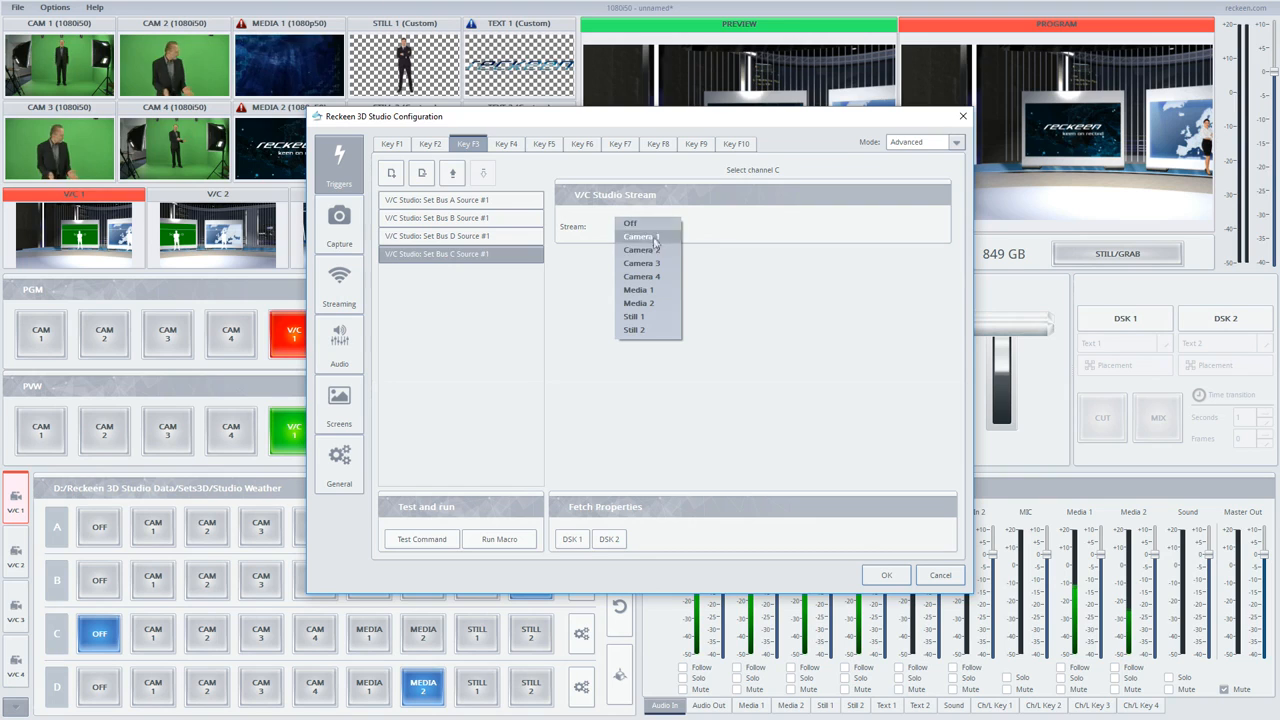
pyautogui.click(655, 264)
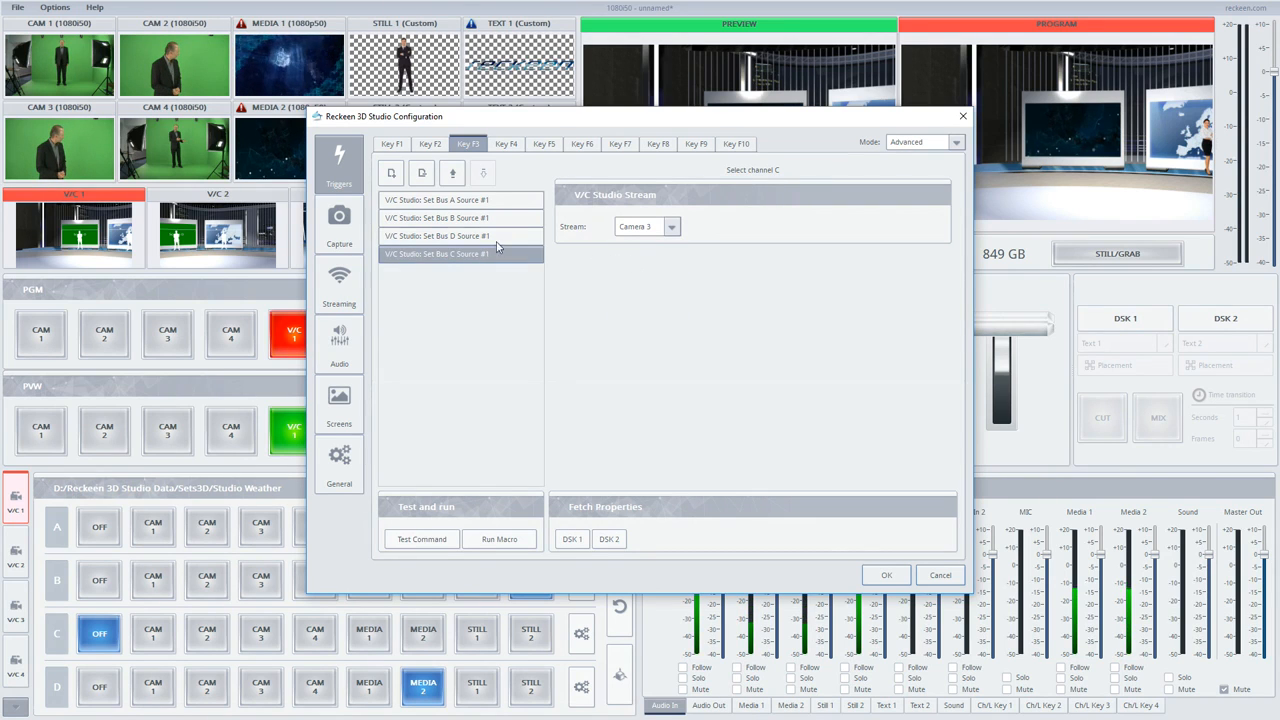
pyautogui.click(452, 172)
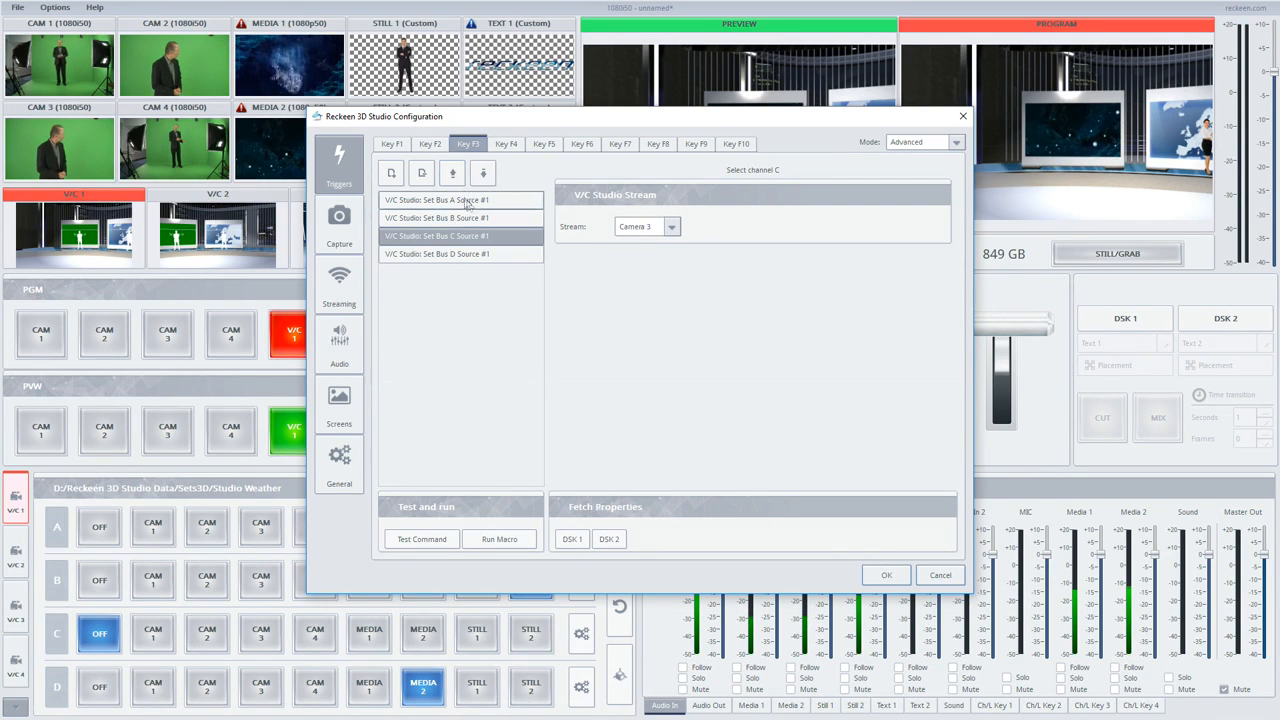
pyautogui.click(463, 262)
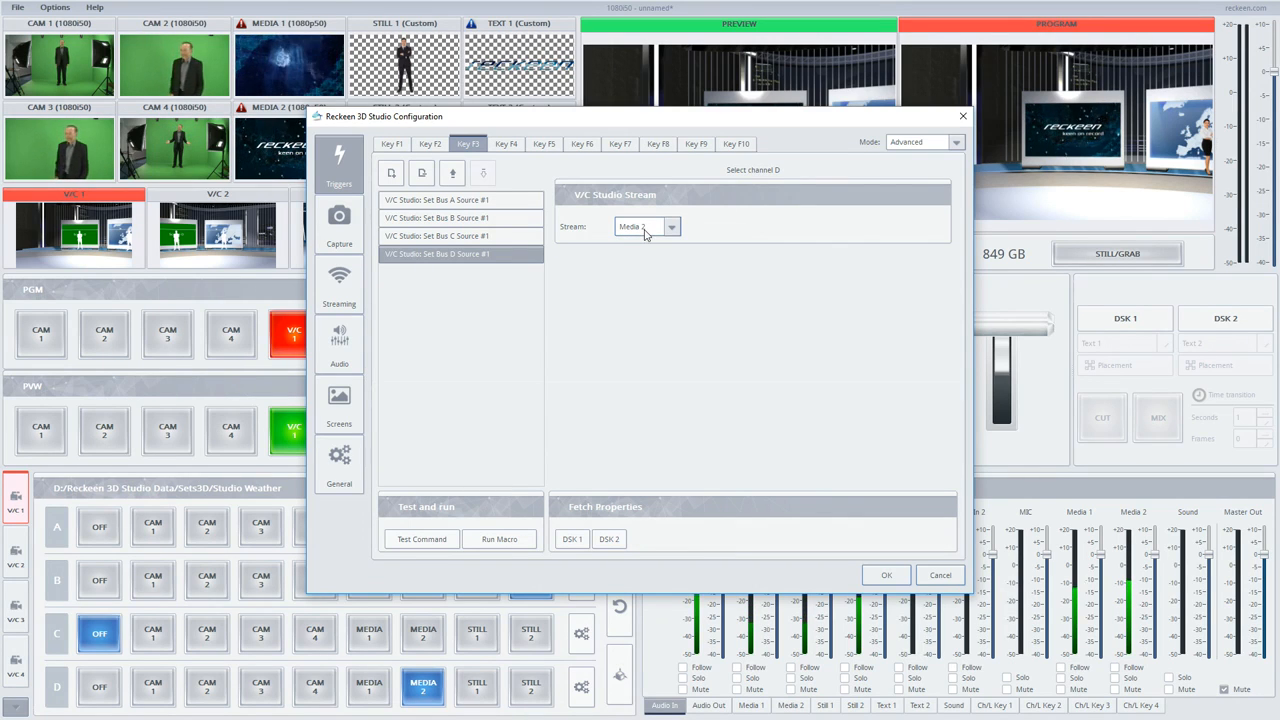
pyautogui.click(886, 575)
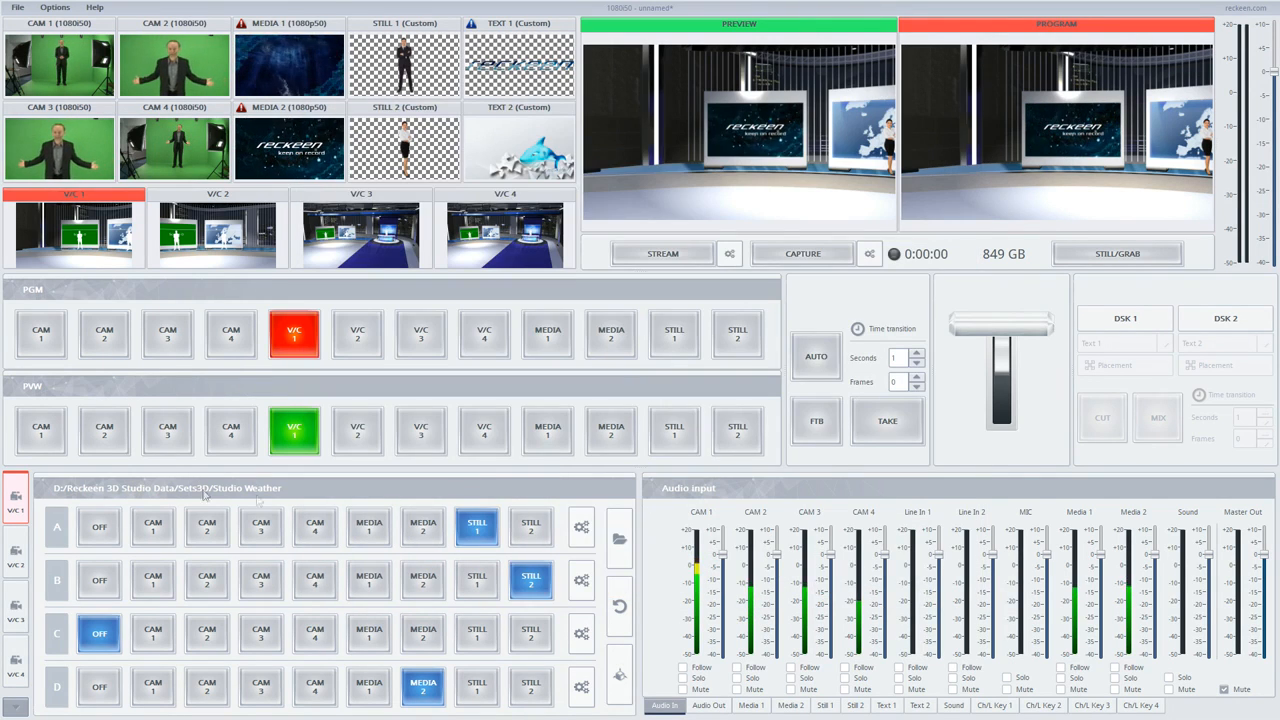
# Turn V/C 1's buses A, B and D off and run the F3 trigger to set all four bus sources
pyautogui.click(95, 526)
pyautogui.click(99, 580)
pyautogui.click(99, 687)
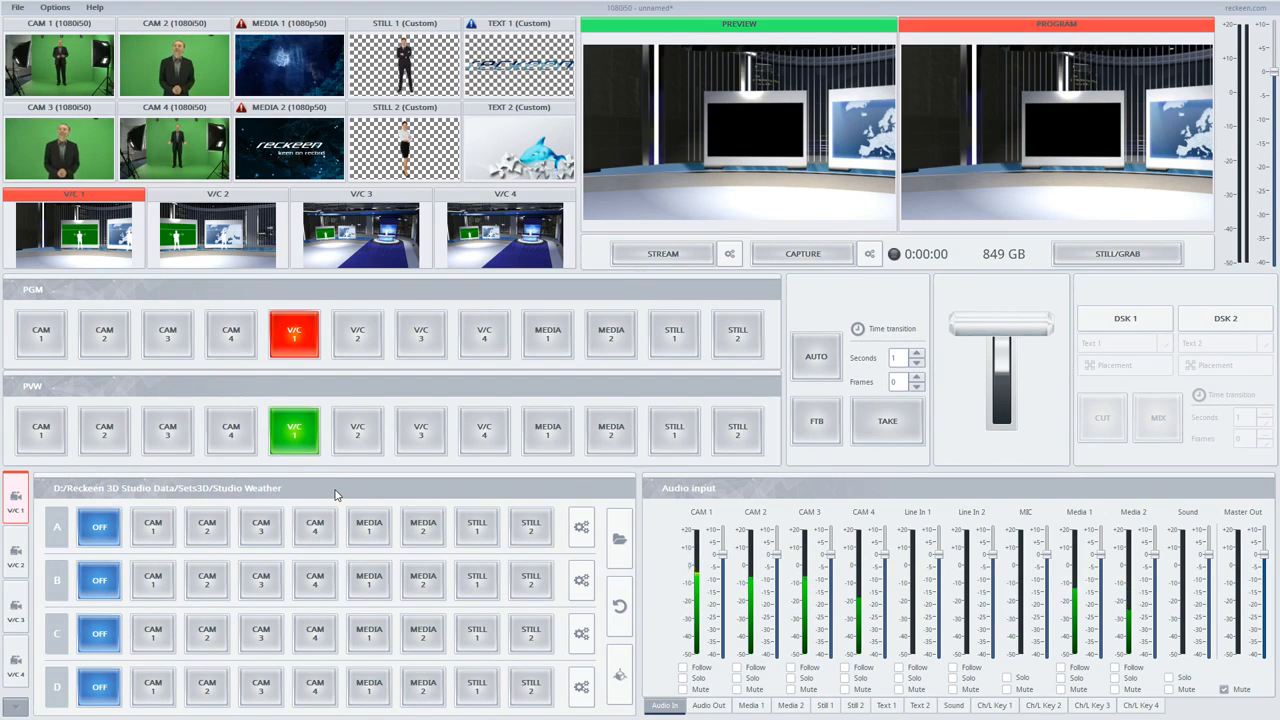
pyautogui.press('F1')
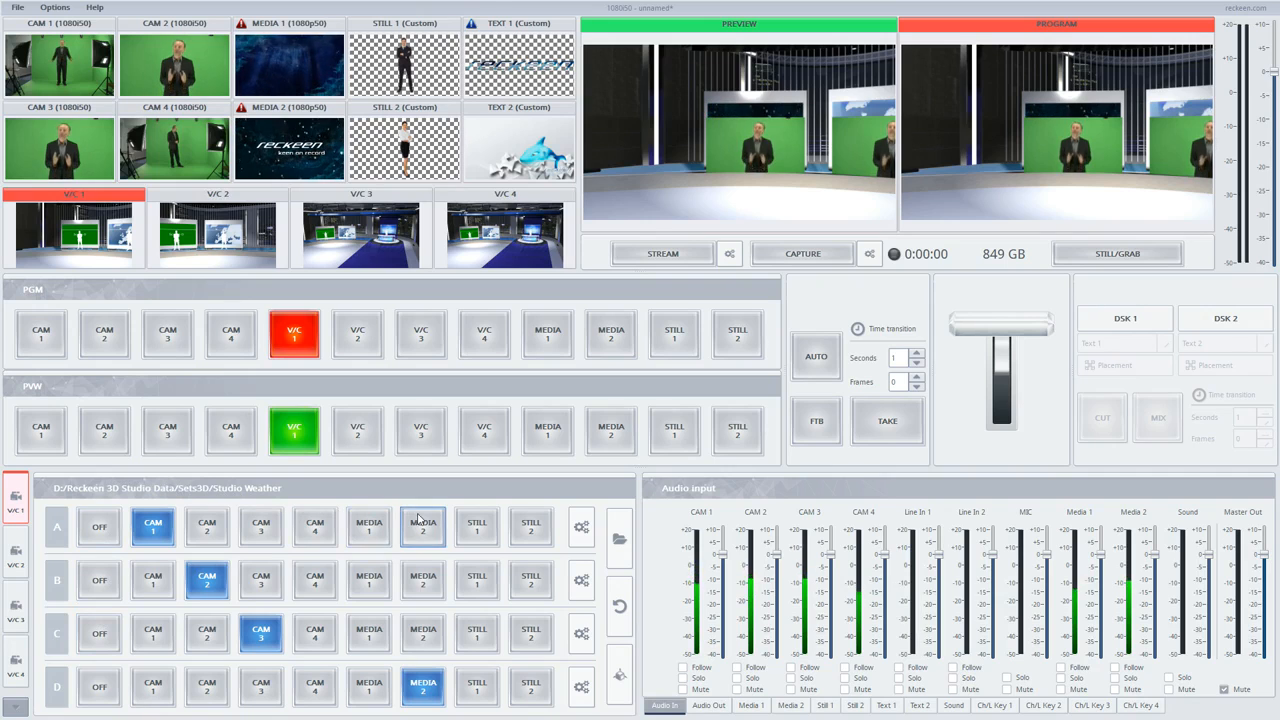
# Show V/C 1's virtual cameras and move to CAM6
pyautogui.click(20, 708)
pyautogui.click(113, 543)
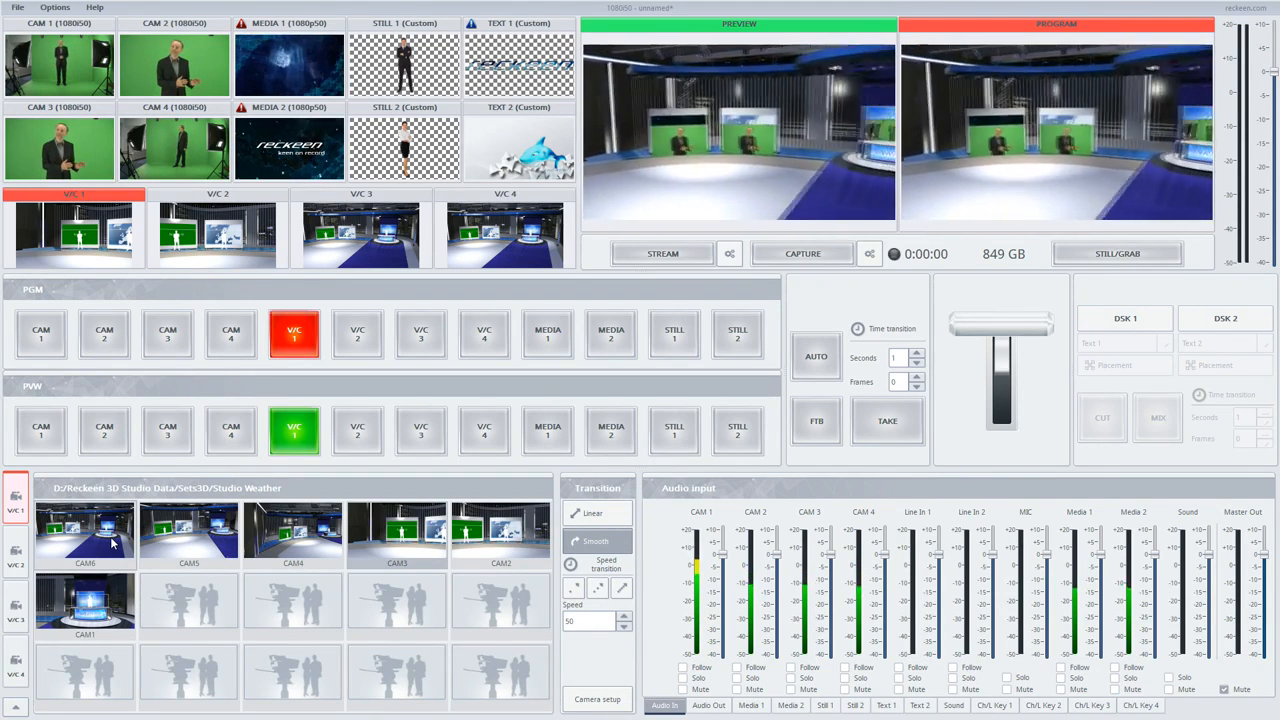